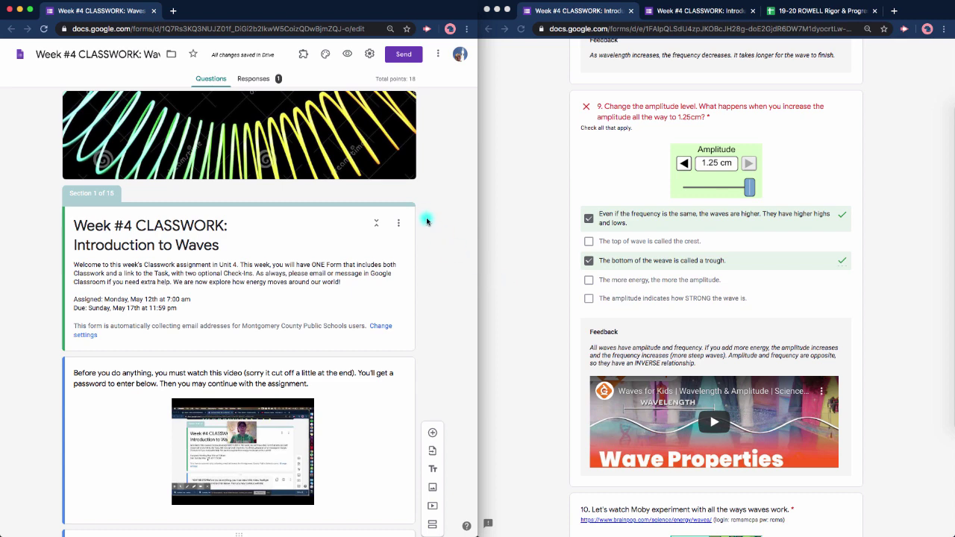
- Review section 1 of the form, covering the introduction, the required video, the Password/Contraseña question and the language choice
scroll(425, 212, "down", 2)
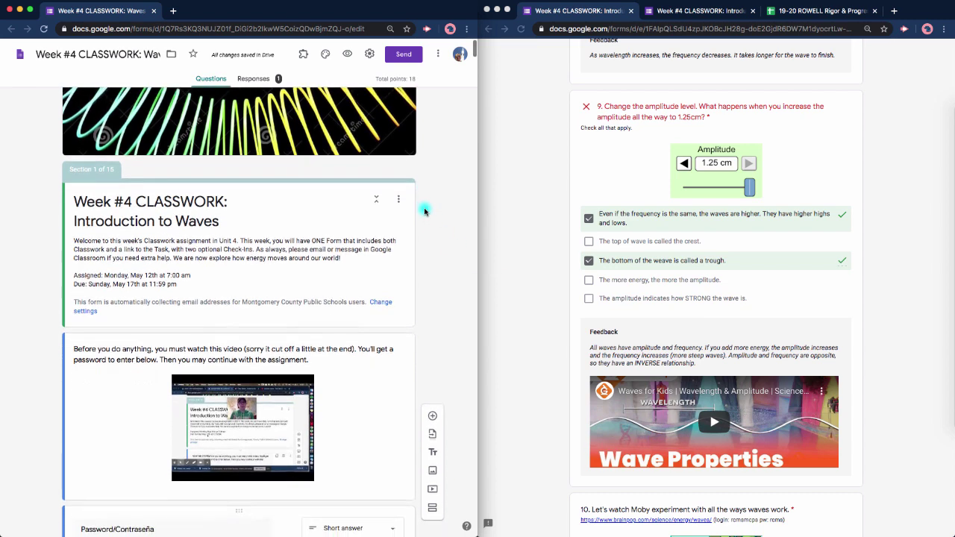
scroll(424, 212, "down", 2)
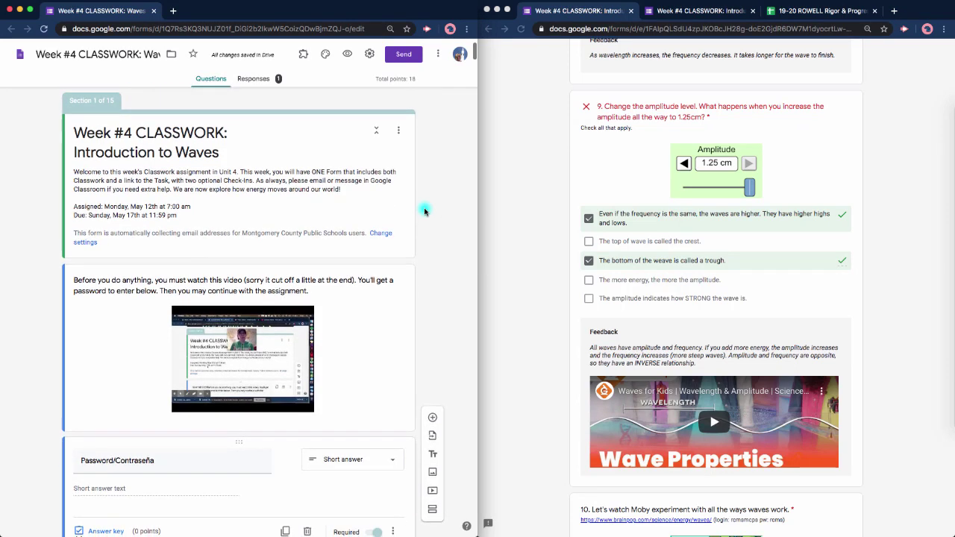
scroll(424, 212, "down", 2)
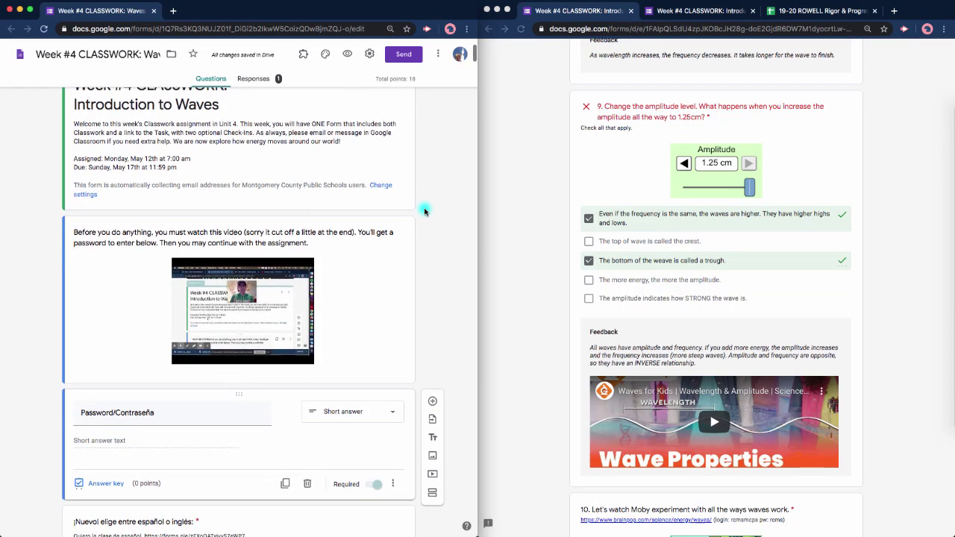
scroll(425, 212, "down", 1)
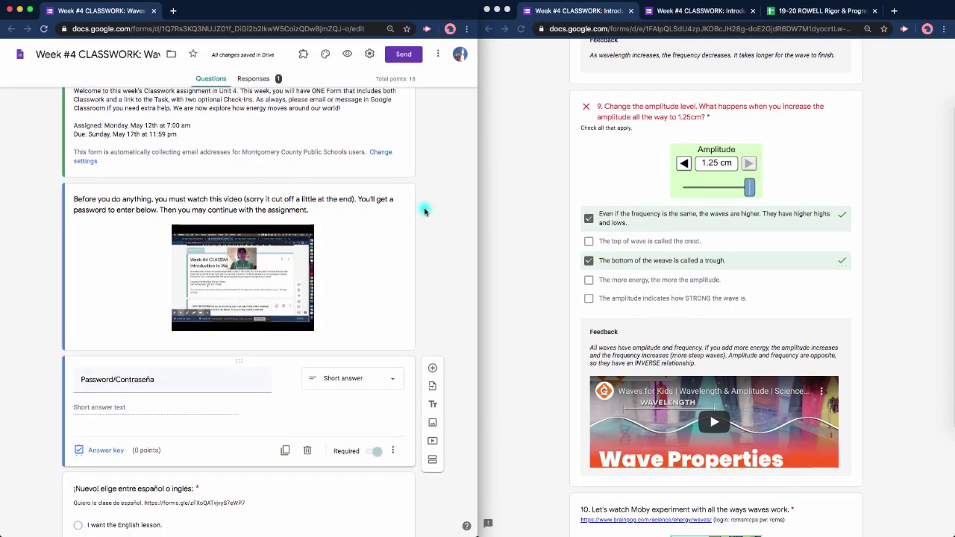
scroll(425, 212, "down", 2)
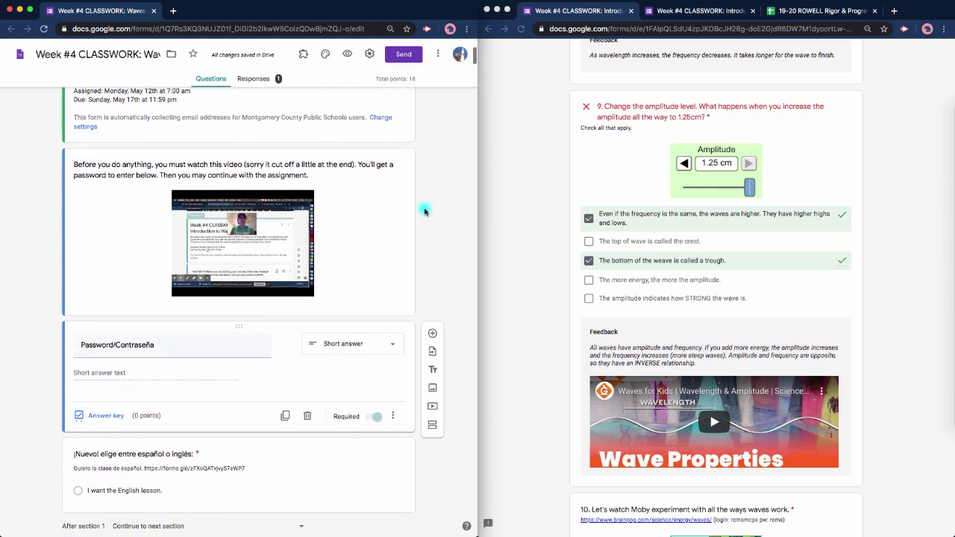
scroll(424, 211, "down", 1)
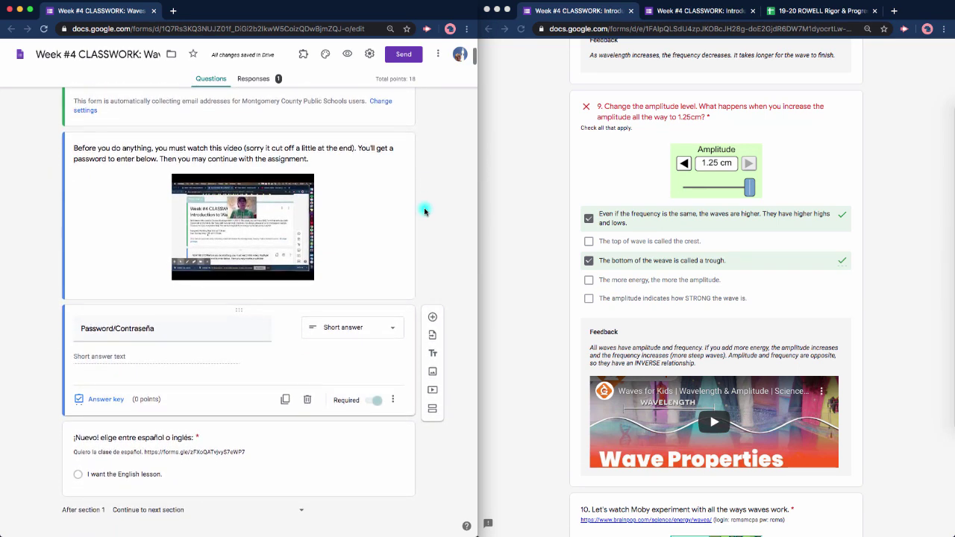
scroll(424, 212, "down", 2)
scroll(439, 179, "down", 3)
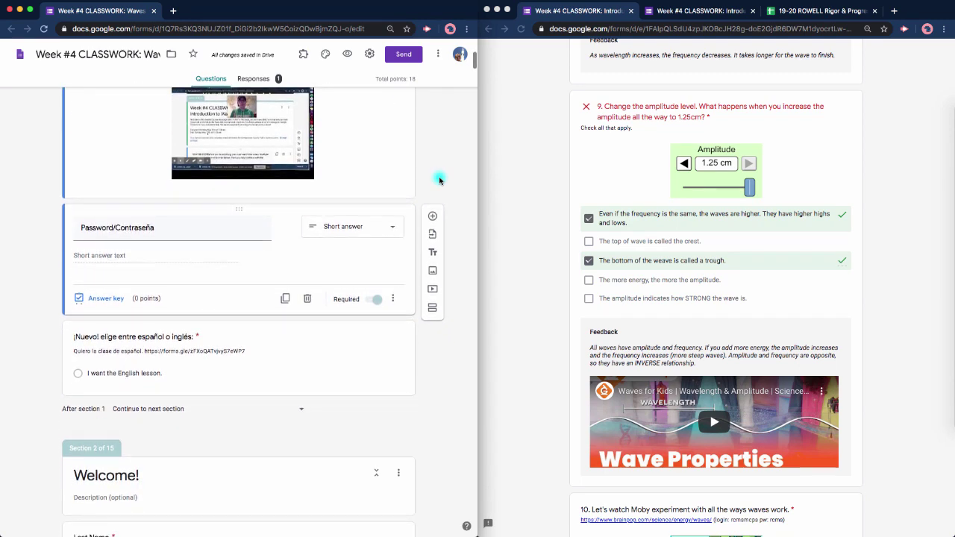
scroll(448, 175, "down", 2)
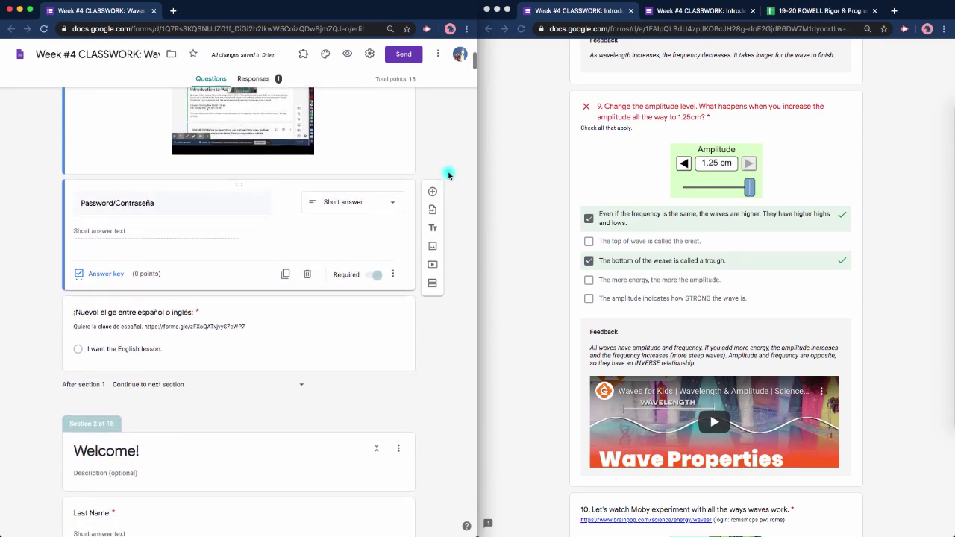
scroll(448, 175, "down", 2)
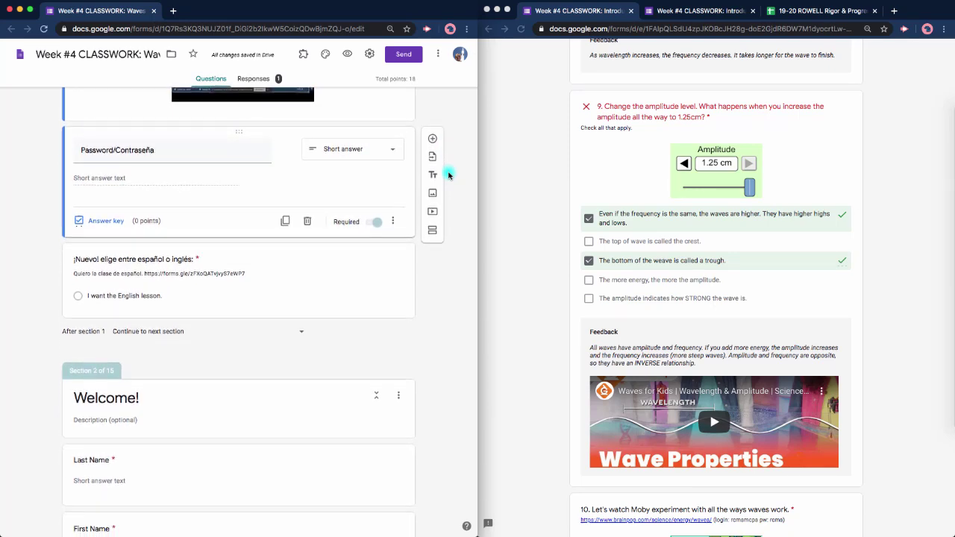
scroll(448, 175, "down", 2)
scroll(448, 174, "down", 1)
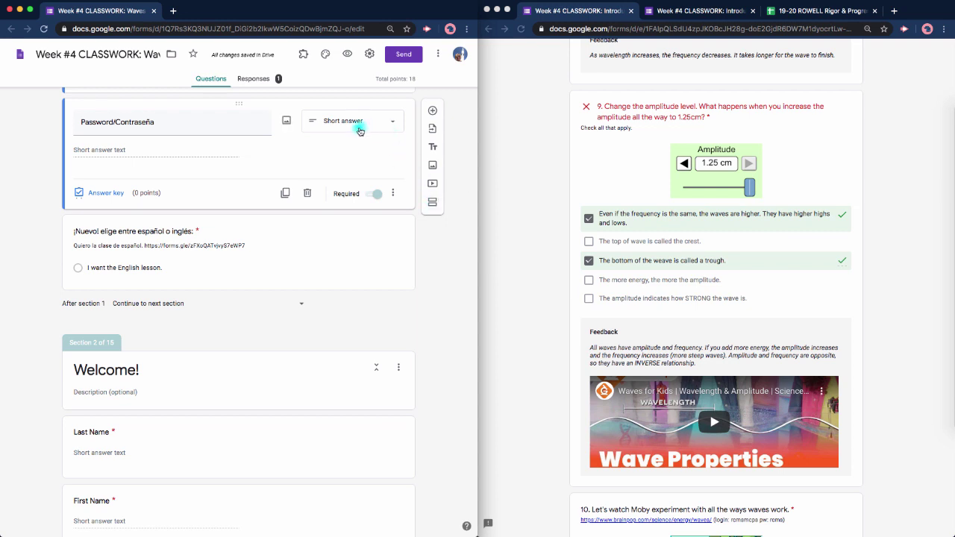
- Inspect the language choice question's Multiple choice type and its option to go to a section based on the answer
left_click(308, 236)
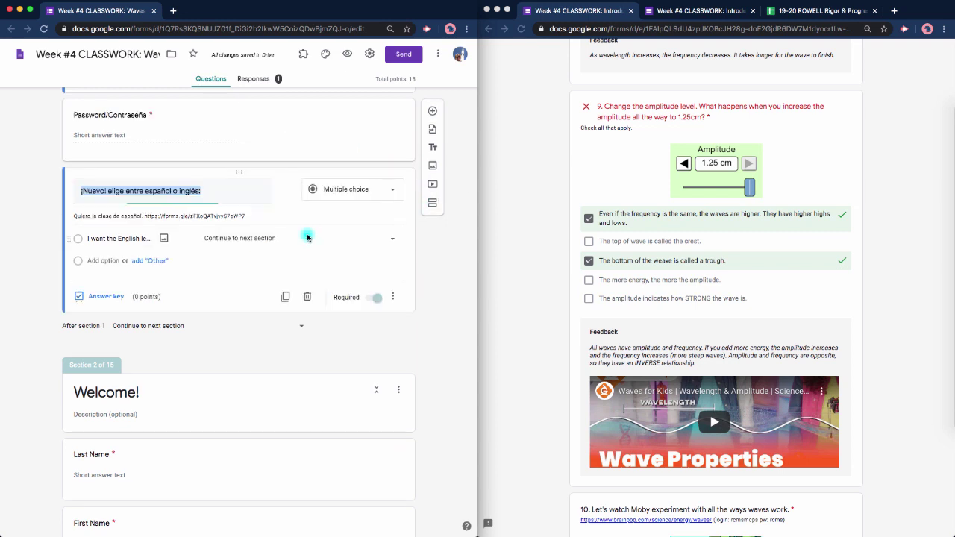
left_click(340, 188)
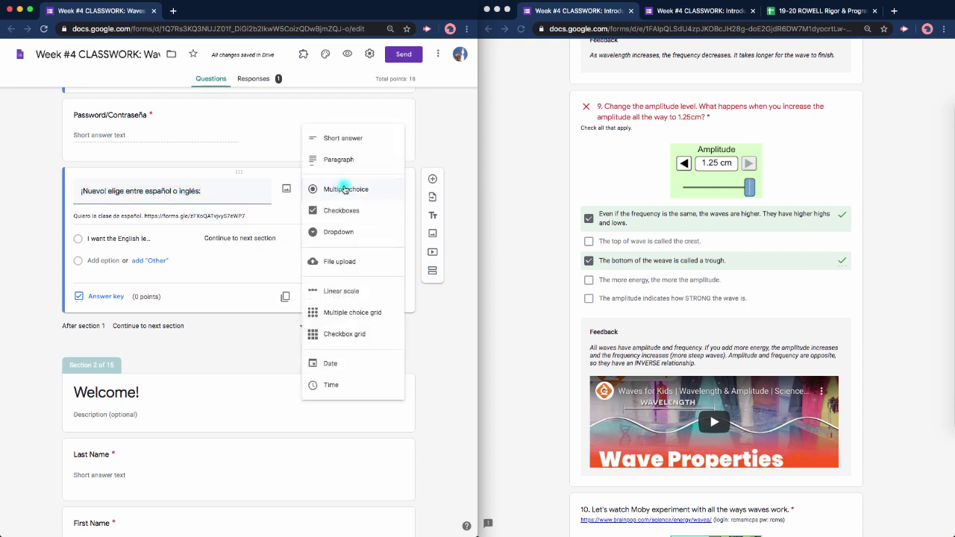
left_click(345, 189)
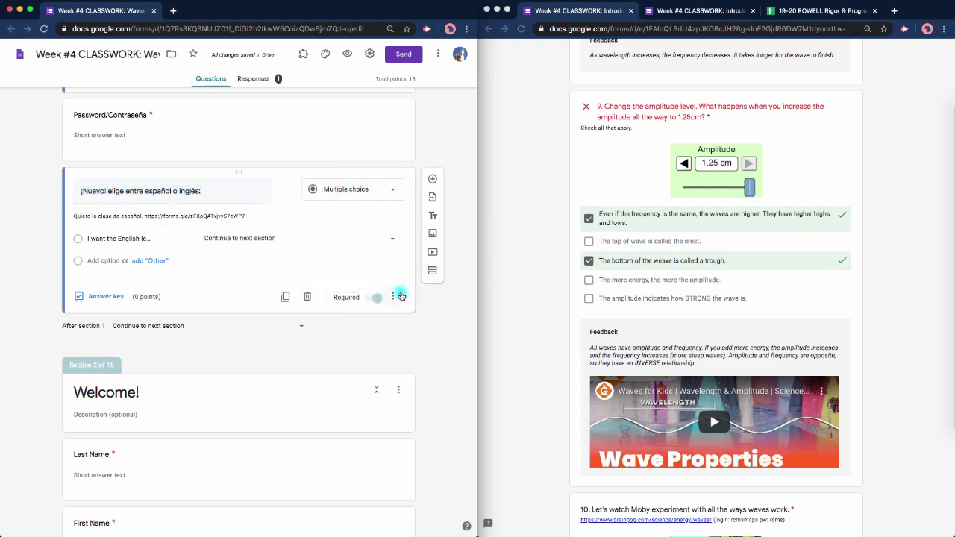
left_click(393, 297)
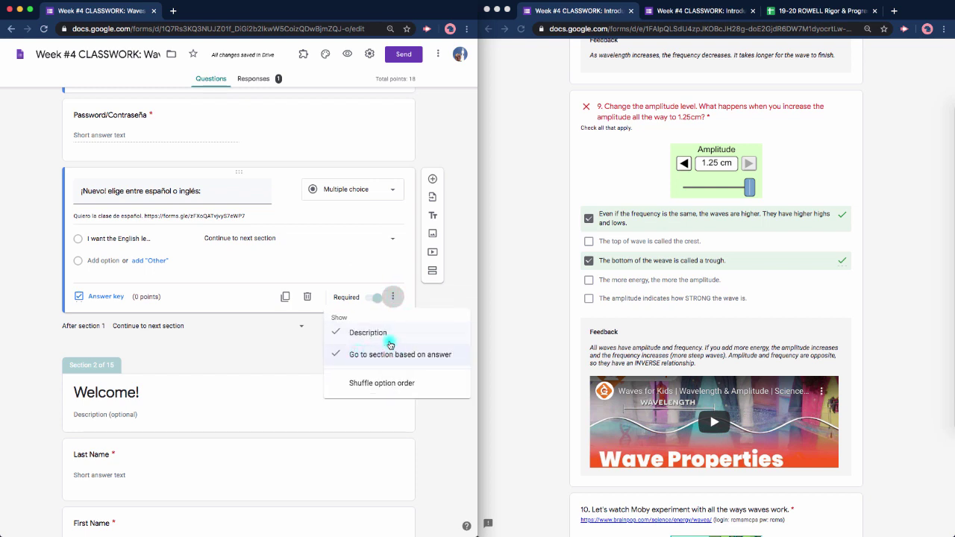
left_click(426, 136)
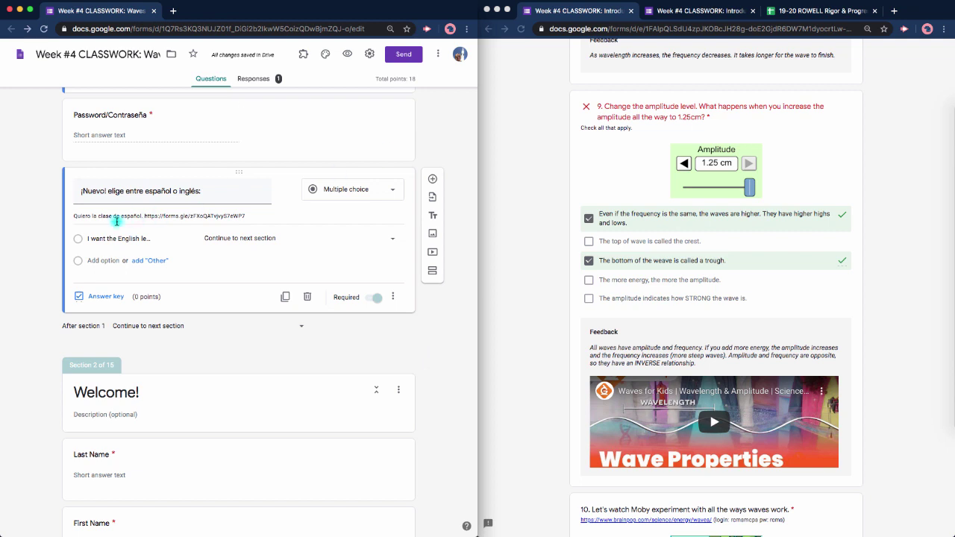
- Check the language question's description with the Spanish form link and the list of destination sections for the English lesson option
triple_click(74, 217)
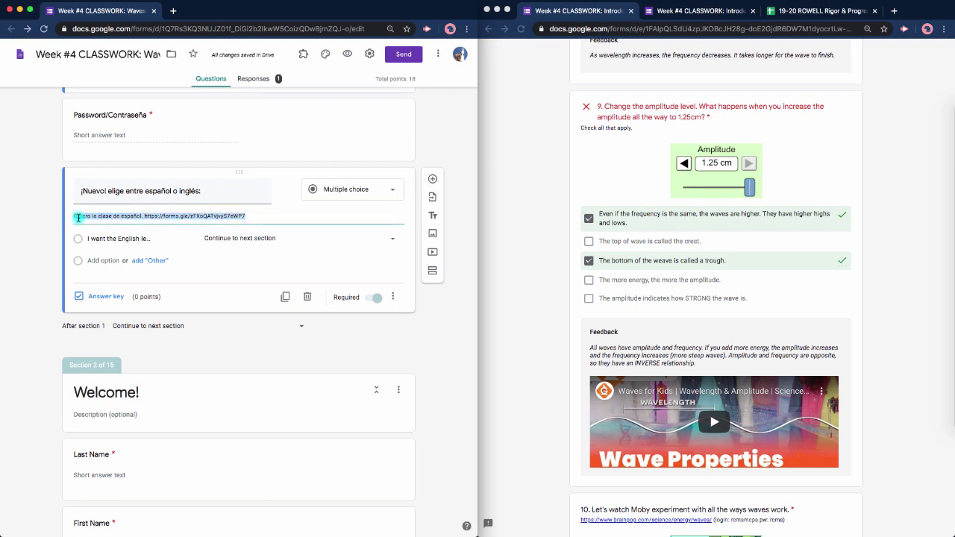
left_click(217, 238)
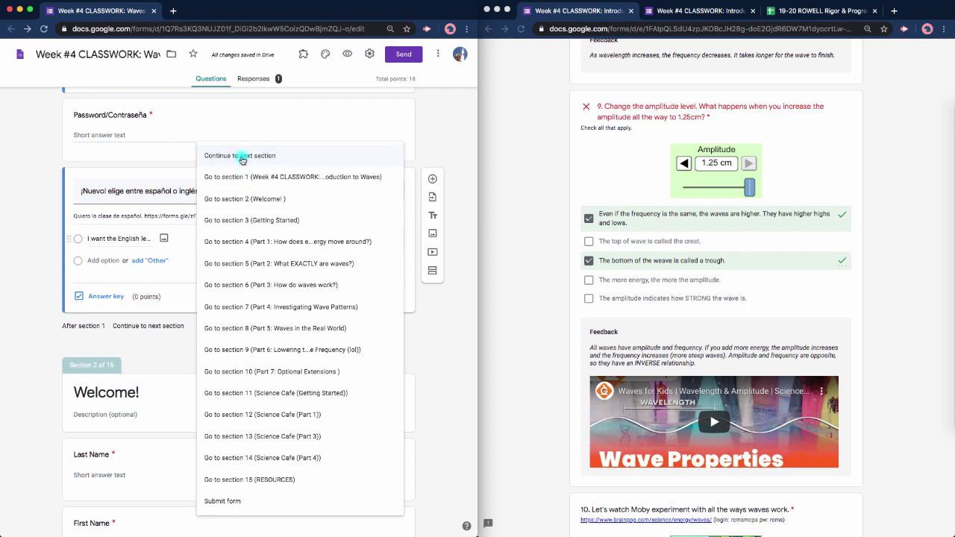
left_click(424, 337)
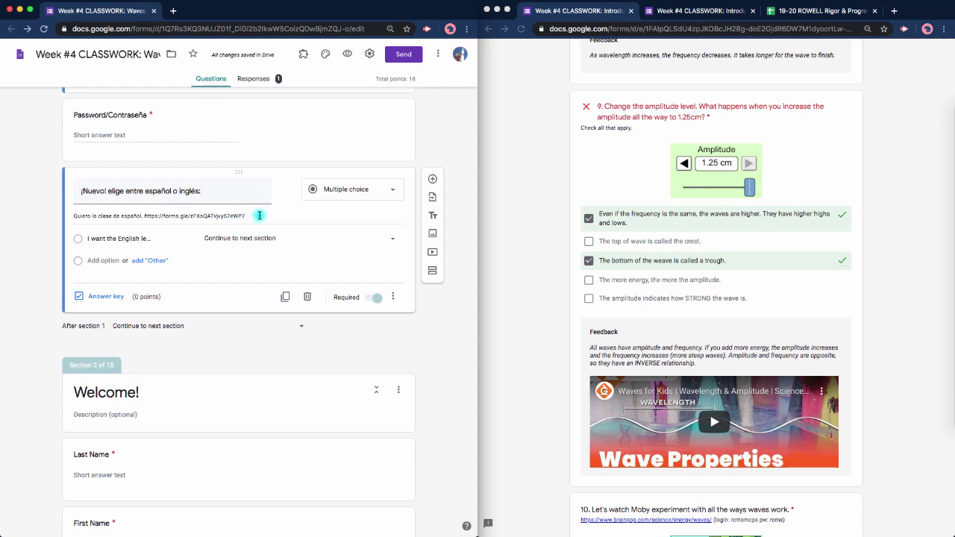
- Review section 2, Welcome!, including the student detail fields, the Marking Period 4 updates and the "I'm ready to start Week #4!" checklist
scroll(62, 222, "down", 2)
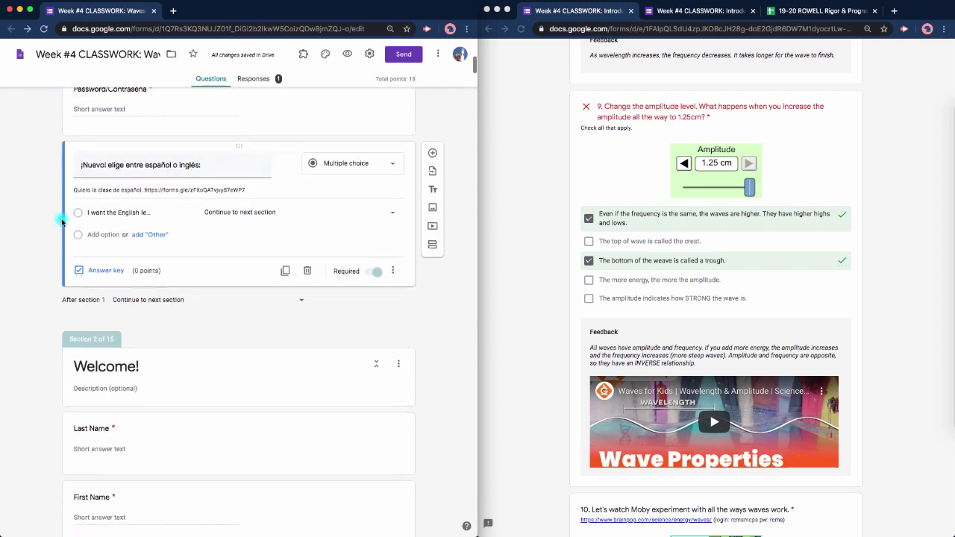
scroll(62, 222, "down", 3)
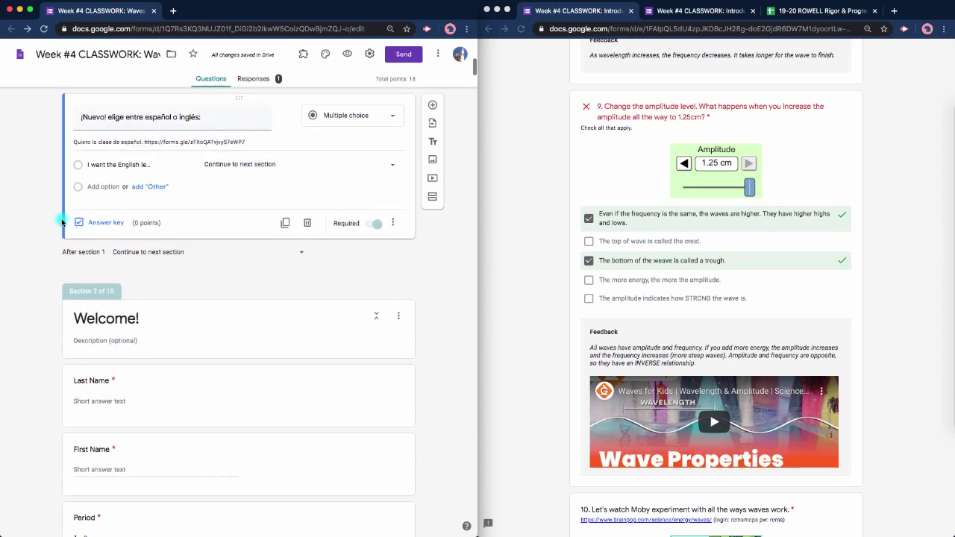
scroll(62, 222, "down", 10)
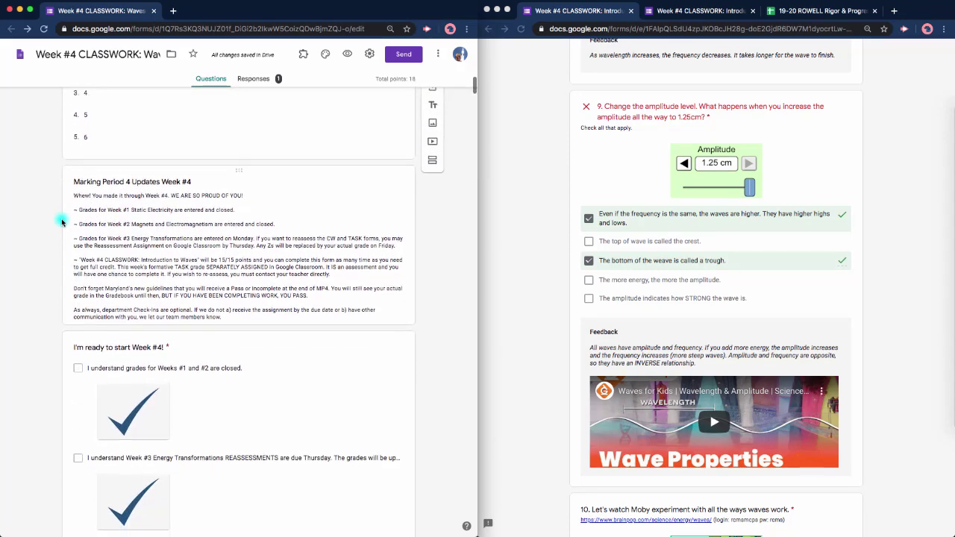
scroll(62, 221, "down", 4)
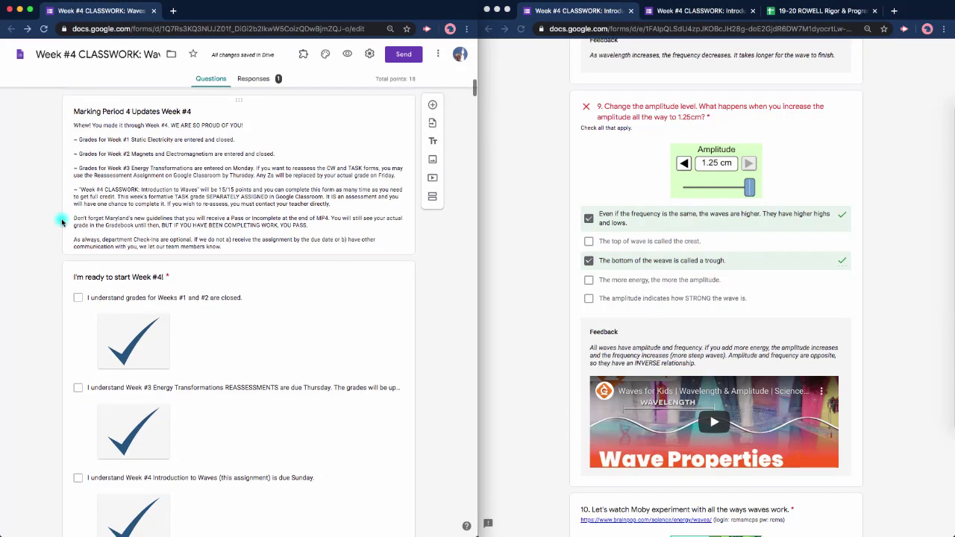
scroll(52, 167, "down", 5)
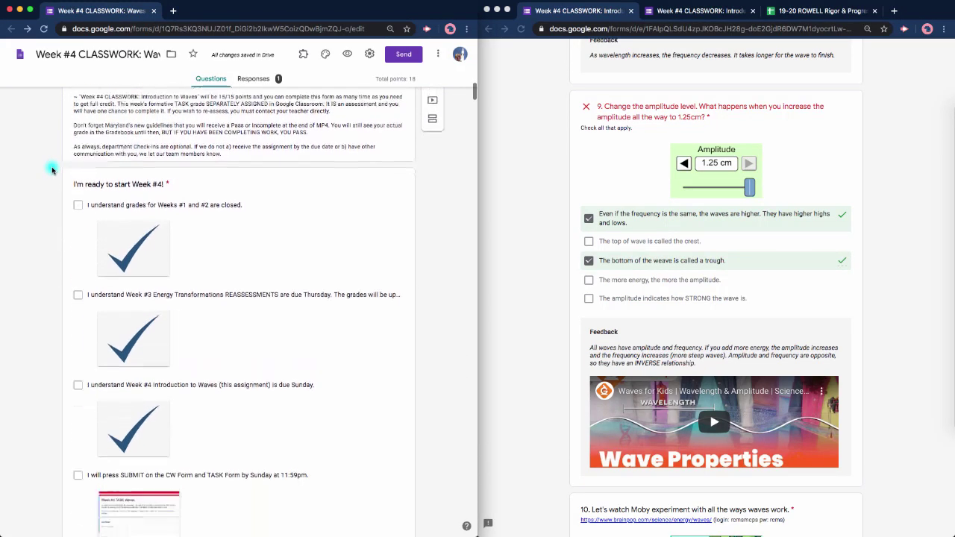
scroll(53, 170, "down", 20)
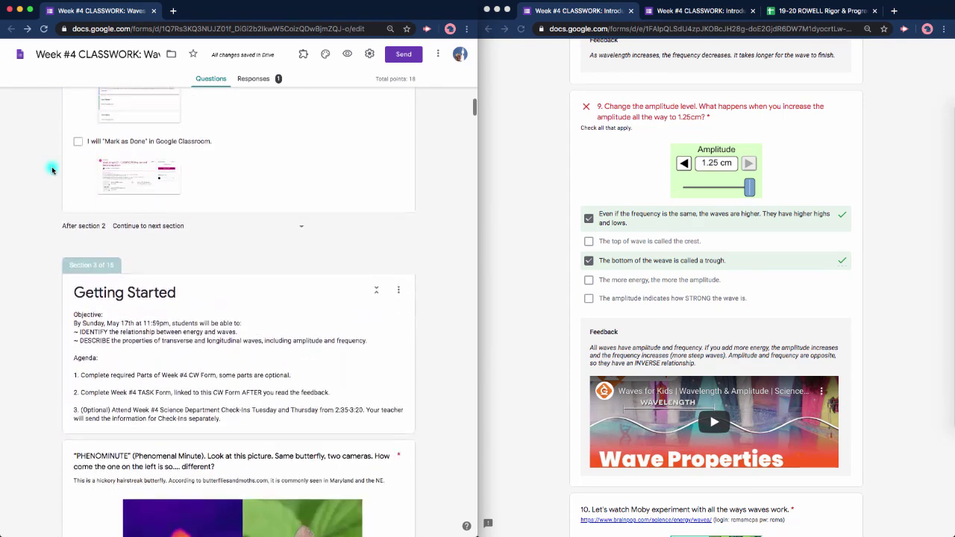
- Look through the Getting Started section with its PHENOMINUTE butterfly question and continue to Part 1: How does energy move around?
scroll(52, 170, "down", 16)
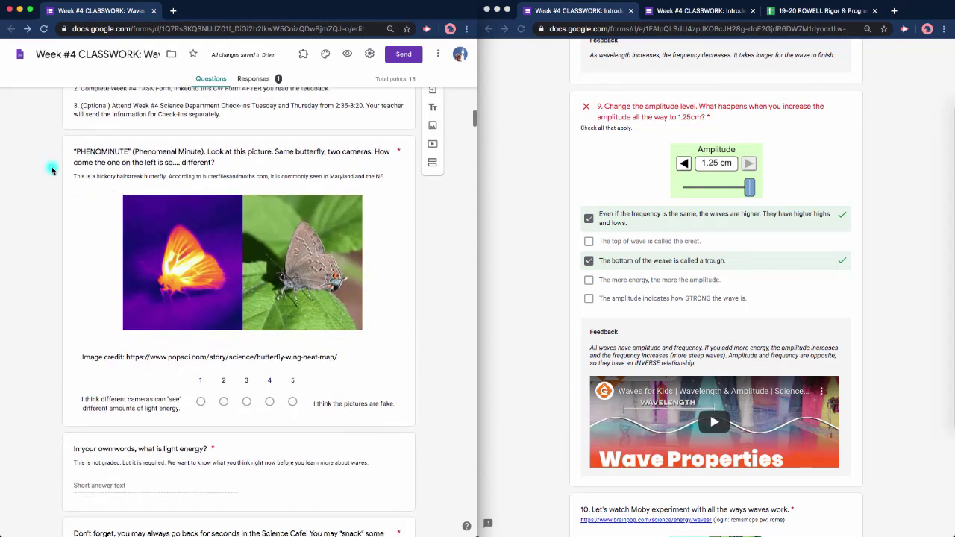
scroll(52, 170, "down", 1)
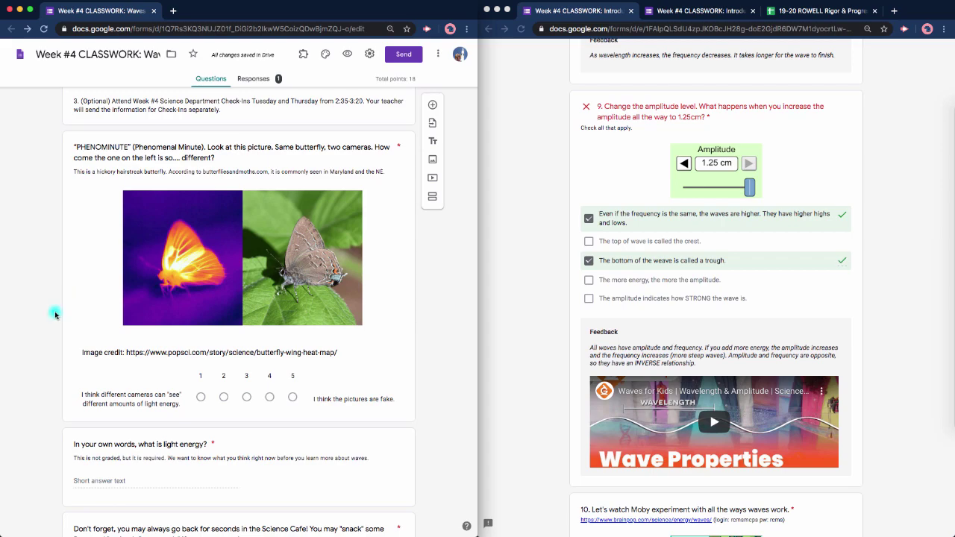
scroll(55, 311, "down", 1)
scroll(51, 322, "down", 20)
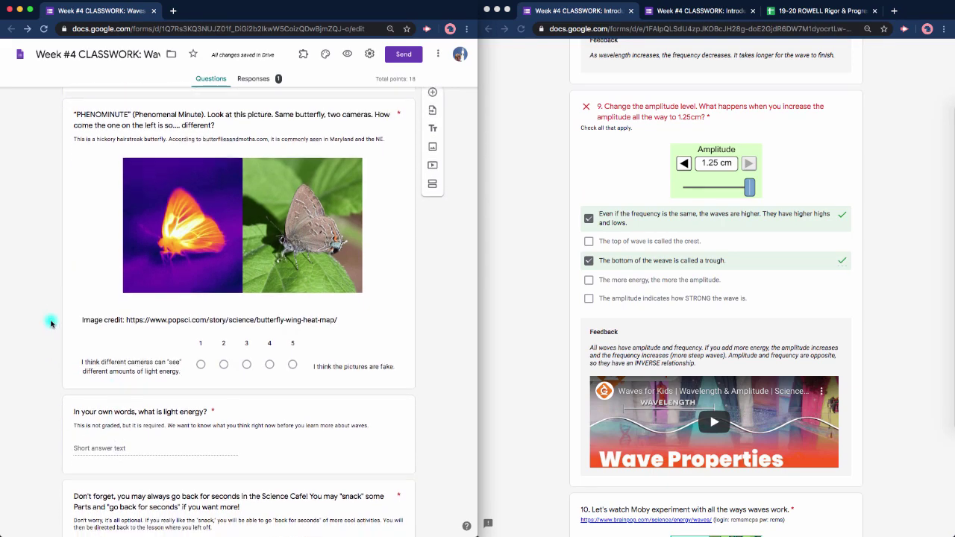
scroll(51, 323, "down", 15)
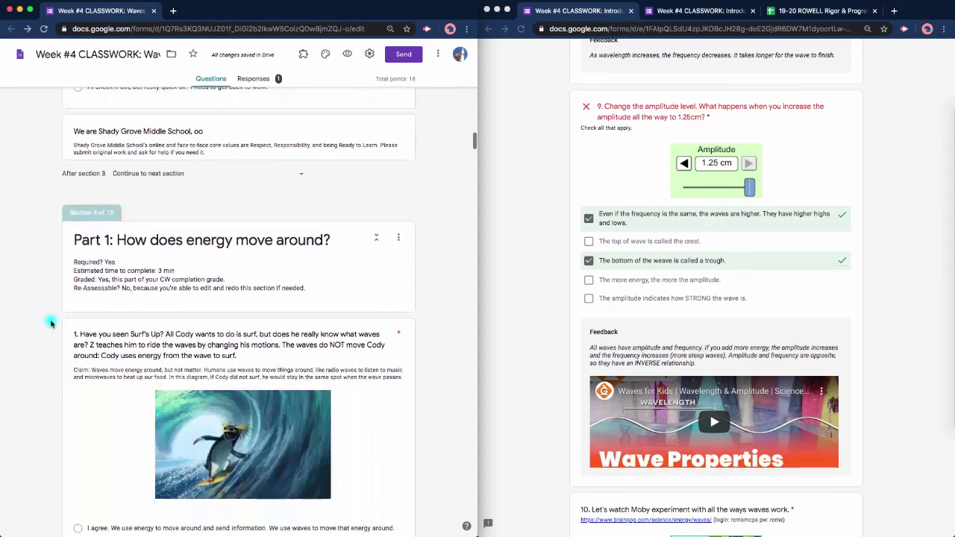
scroll(50, 322, "up", 1)
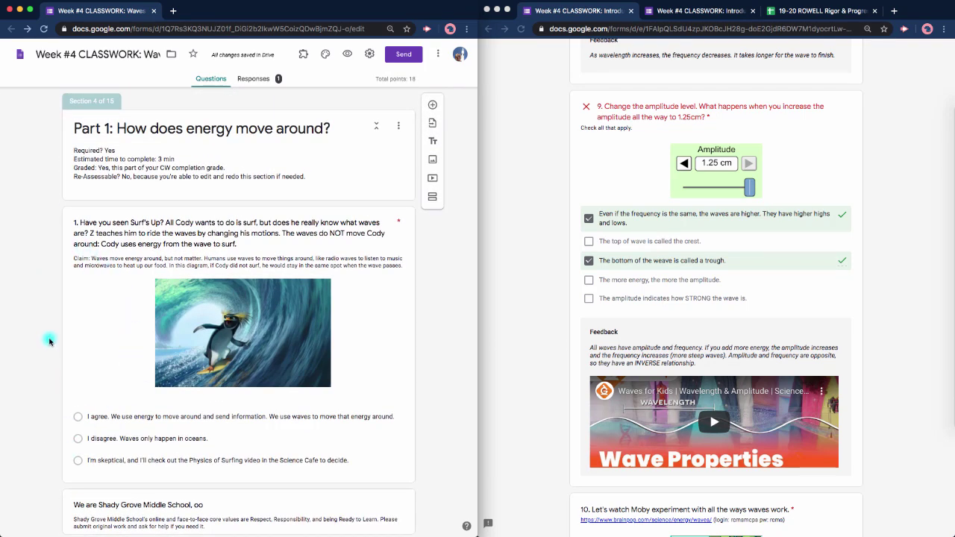
- Review the rest of Part 1 and the Bill Nye video and questions in Part 2: What EXACTLY are waves?
scroll(50, 343, "down", 4)
scroll(50, 341, "down", 8)
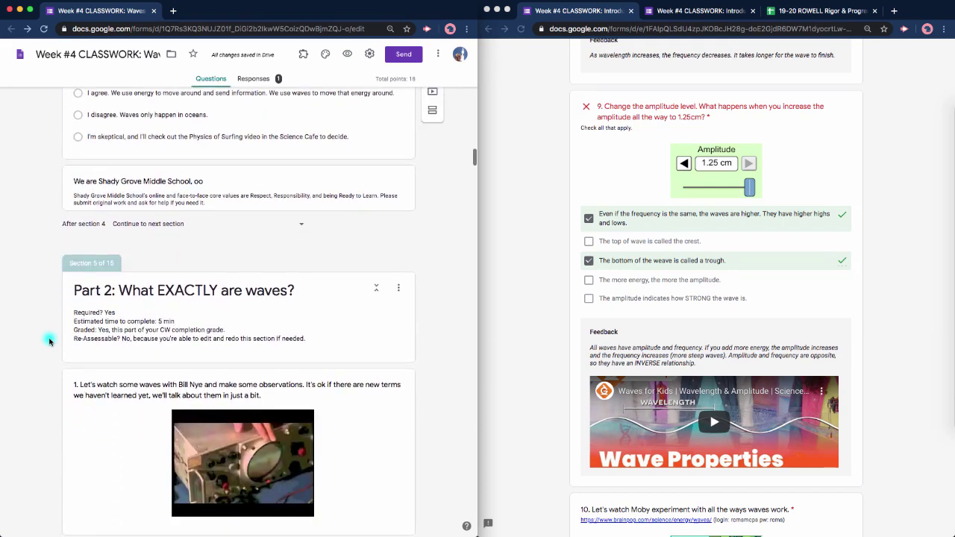
scroll(49, 342, "down", 2)
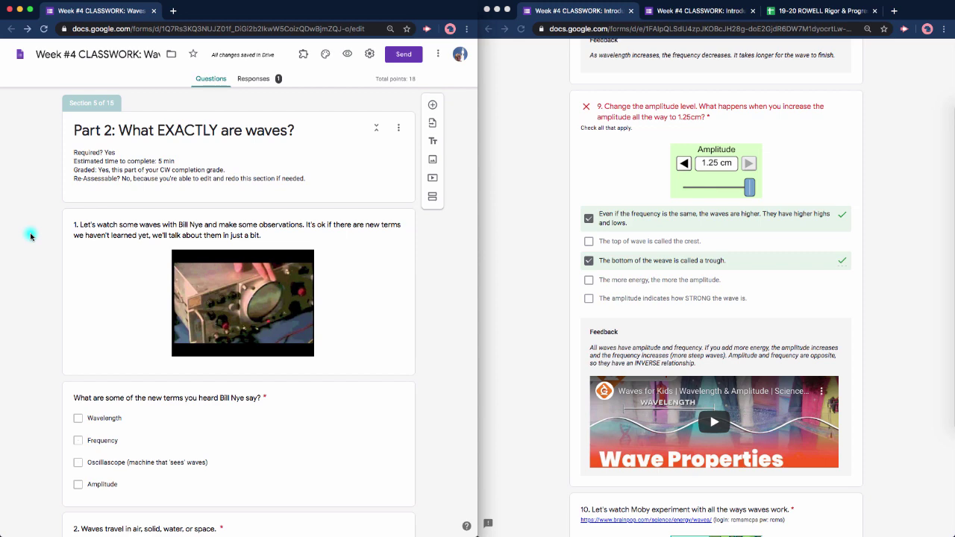
scroll(31, 236, "down", 3)
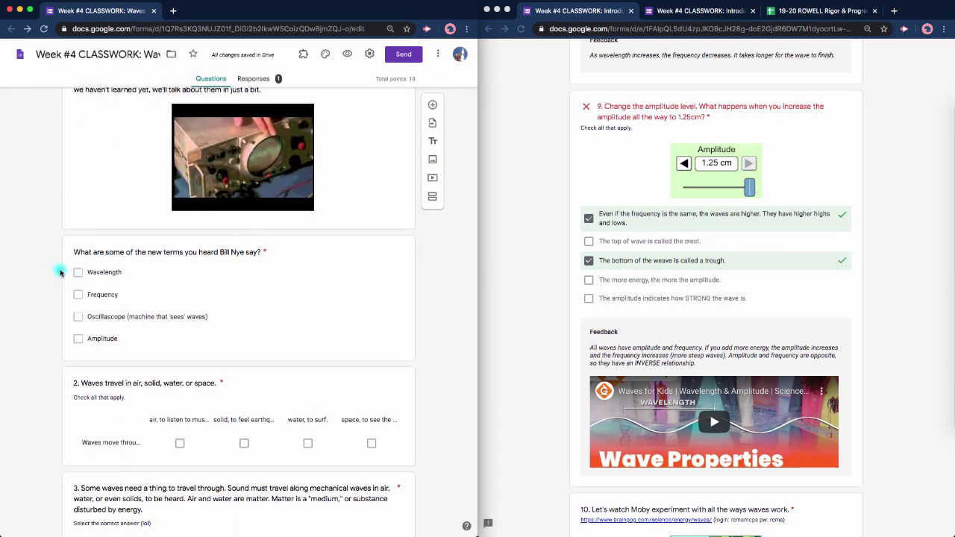
scroll(58, 270, "down", 1)
- Open the question about new terms heard from Bill Nye and check which options are marked correct, along with its accompanying video
left_click(77, 255)
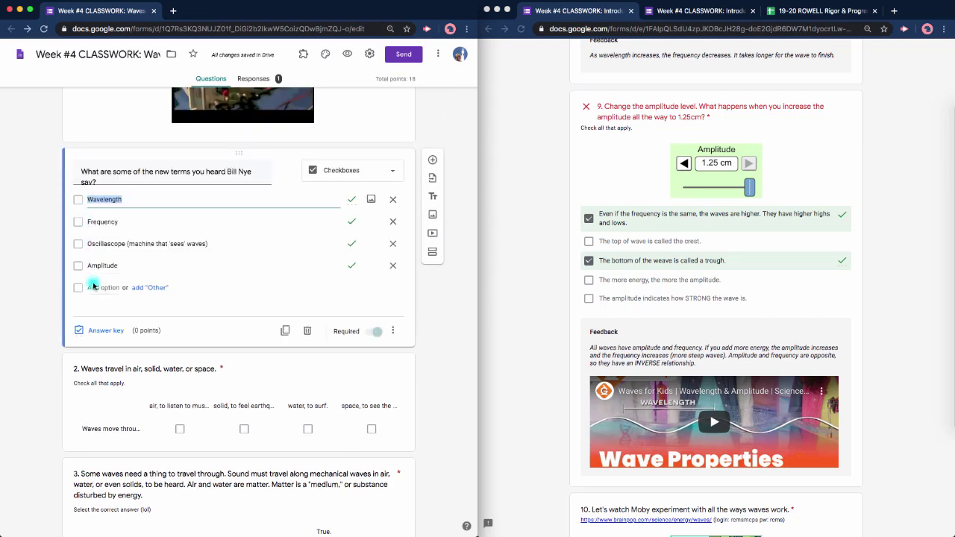
left_click(59, 236)
scroll(58, 235, "up", 2)
scroll(58, 234, "up", 3)
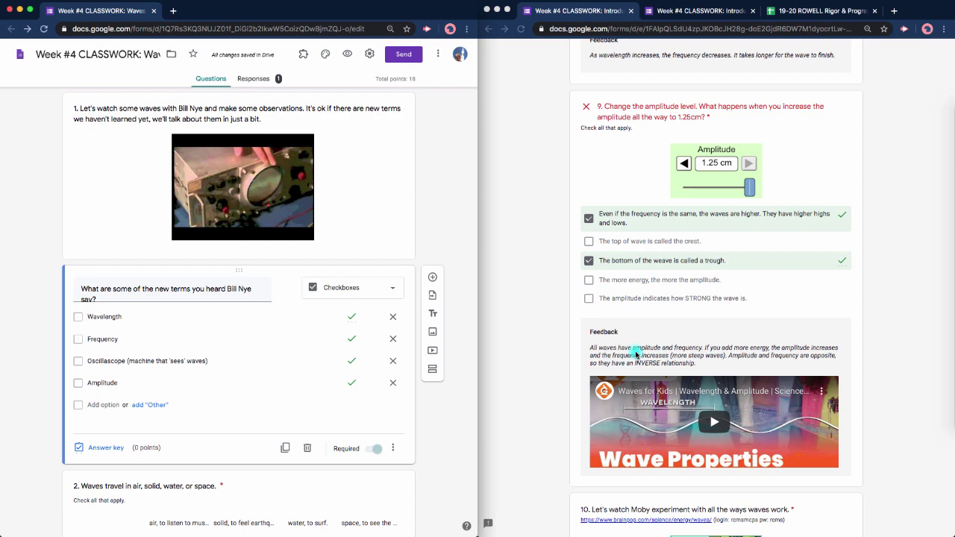
- Examine question 9's amplitude answers and video feedback in the student view, and questions 2 to 4 in the form editor
scroll(564, 323, "down", 1)
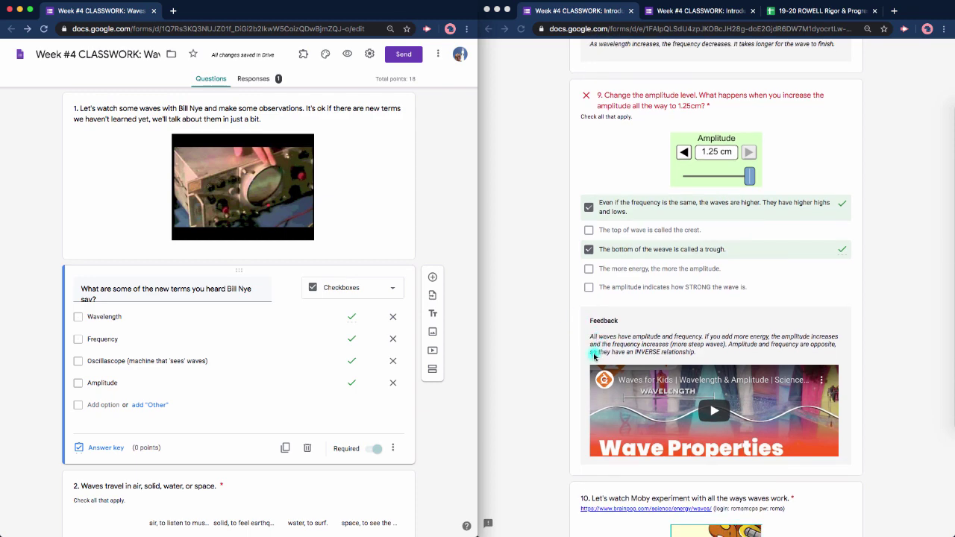
scroll(437, 444, "down", 3)
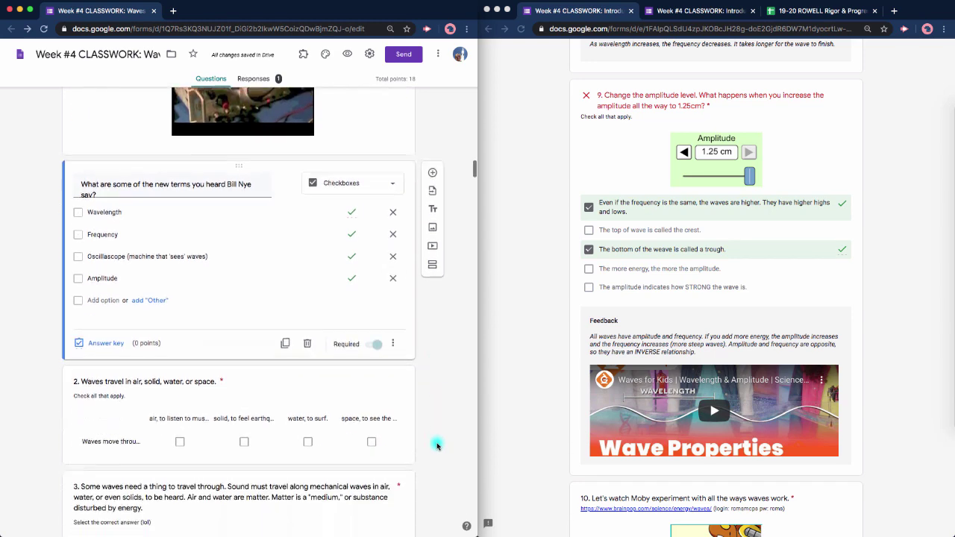
scroll(437, 445, "down", 7)
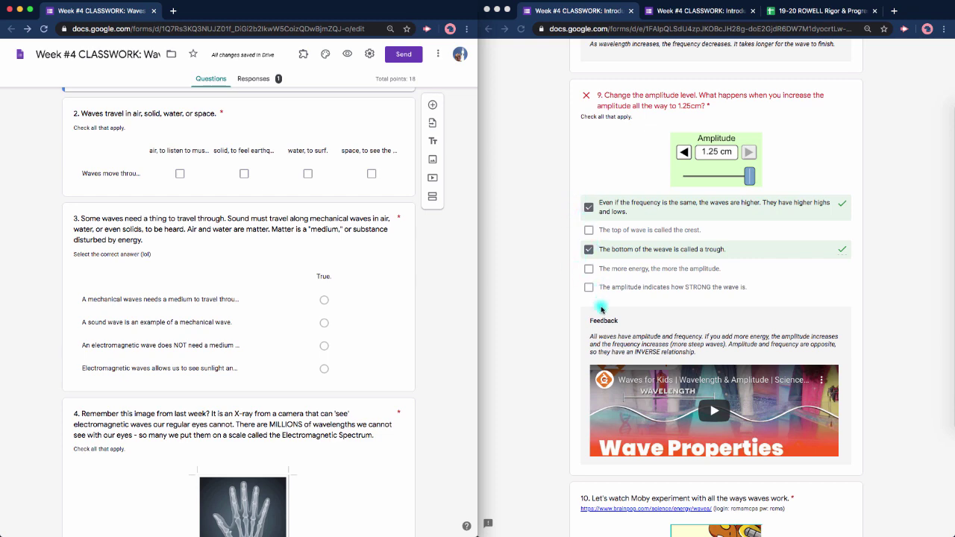
scroll(589, 321, "down", 3)
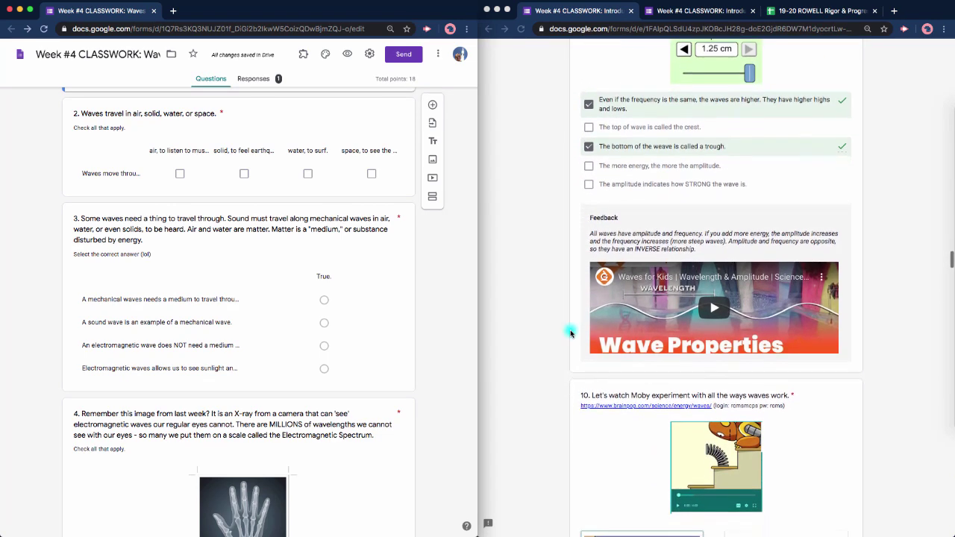
scroll(570, 333, "down", 2)
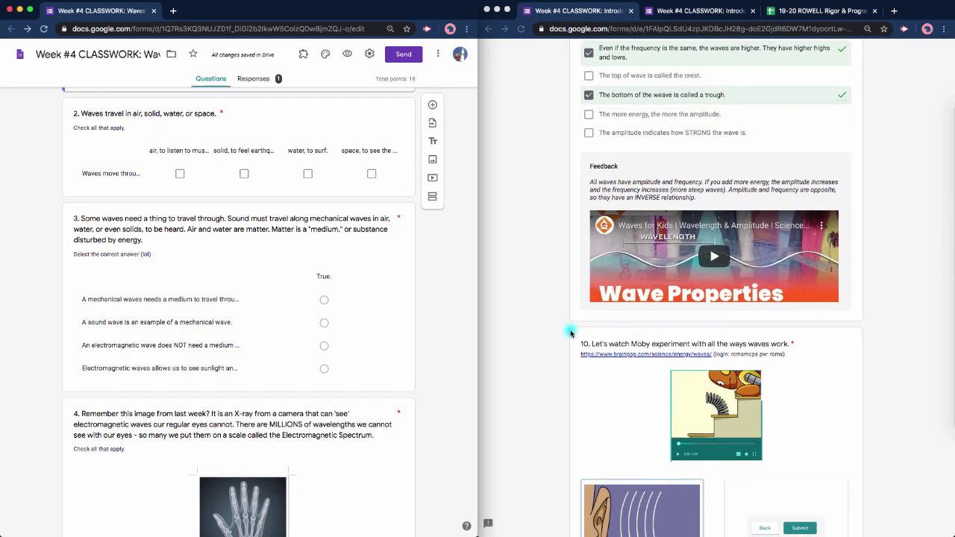
scroll(570, 333, "up", 2)
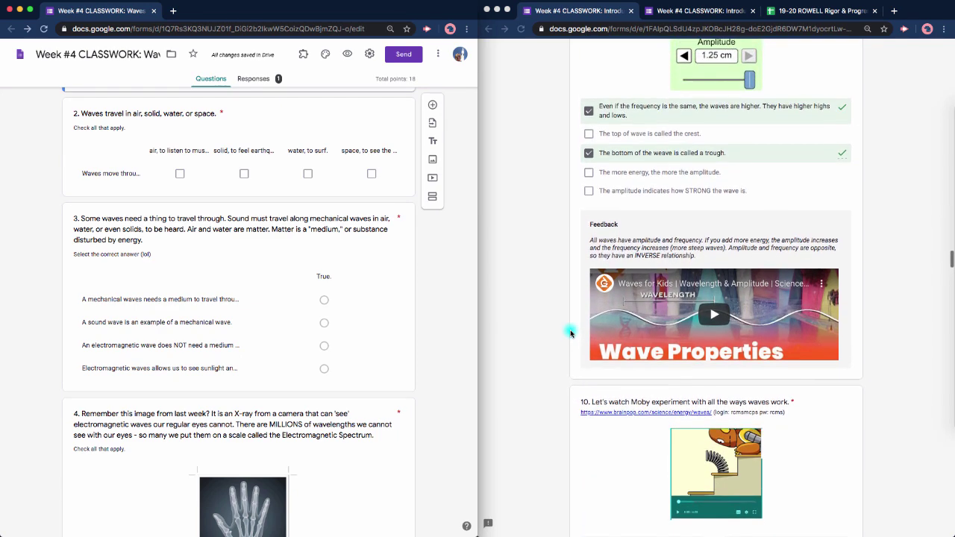
scroll(612, 130, "up", 2)
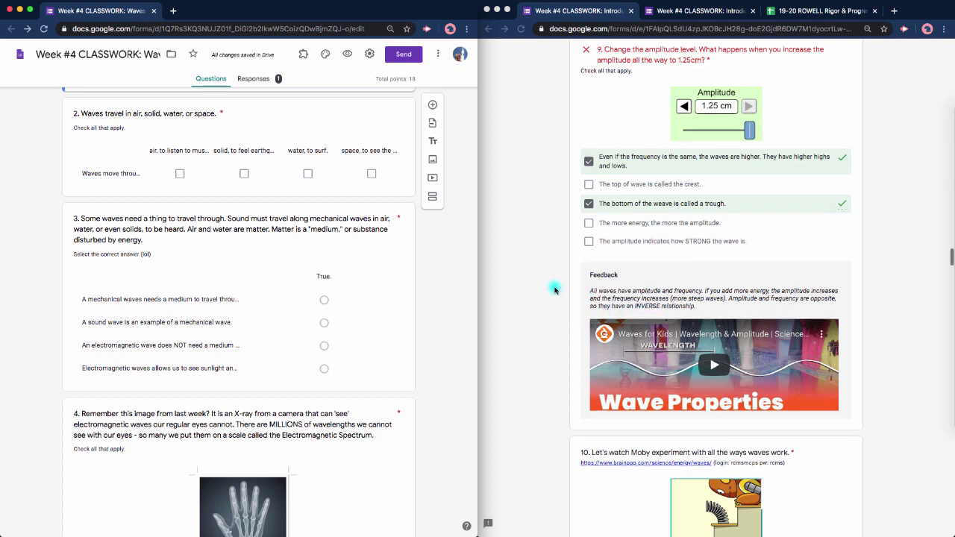
- Review the rest of Part 2 in the form editor, from question 3 to the "How are you doing? Need a break?" question
scroll(554, 289, "down", 3)
scroll(423, 319, "down", 5)
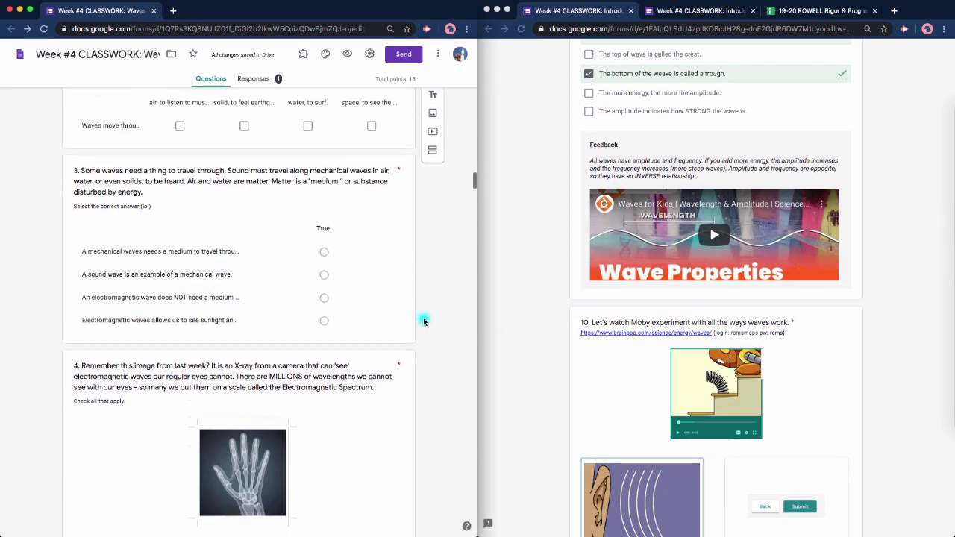
scroll(423, 320, "down", 3)
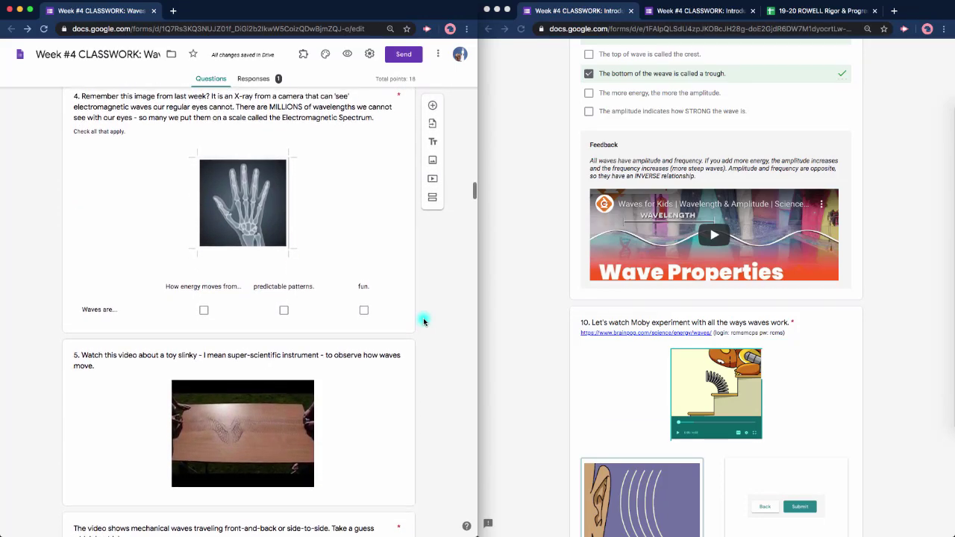
scroll(423, 317, "down", 1)
scroll(423, 318, "down", 10)
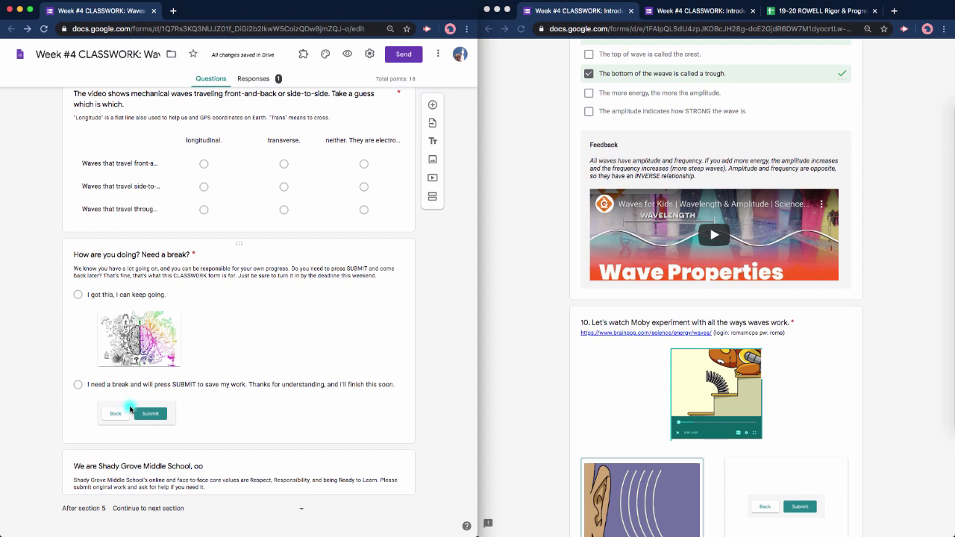
- Look at question 10 in the student view, with its Moby wave experiment and the options to continue or take a break
scroll(525, 271, "down", 2)
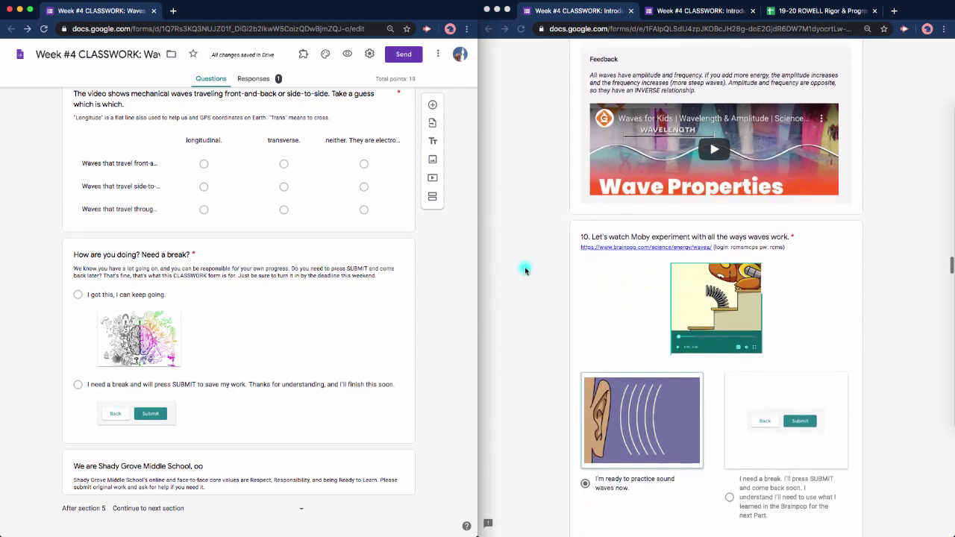
scroll(525, 271, "down", 1)
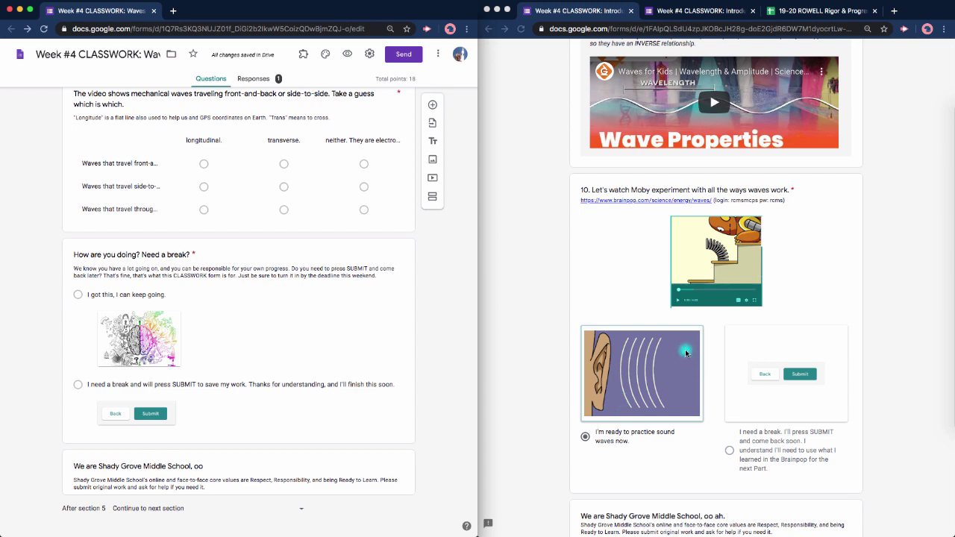
scroll(685, 349, "down", 3)
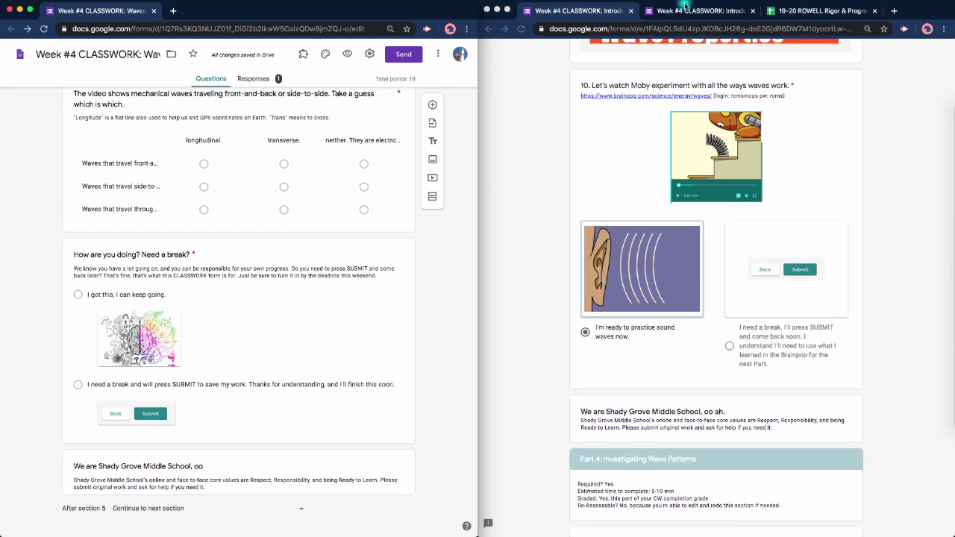
- Switch to the editable student response and review Part 3: How do waves work?, covering the simulation instructions and questions 6 to 10
left_click(685, 9)
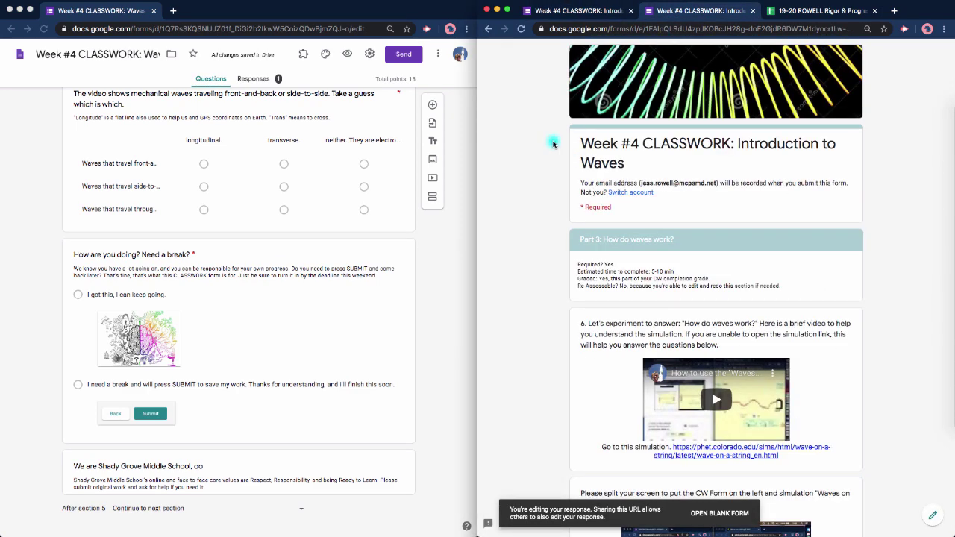
scroll(553, 143, "down", 3)
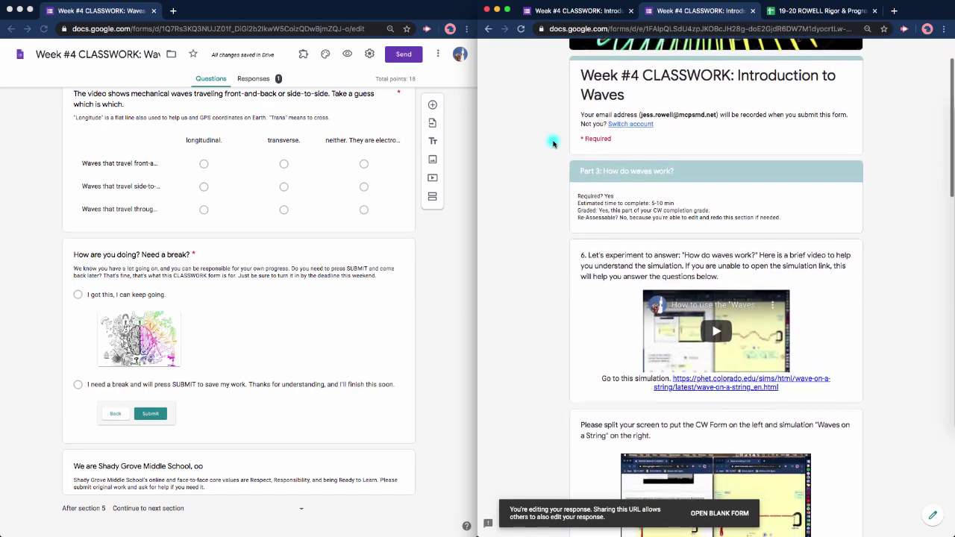
scroll(553, 143, "down", 1)
scroll(553, 142, "down", 3)
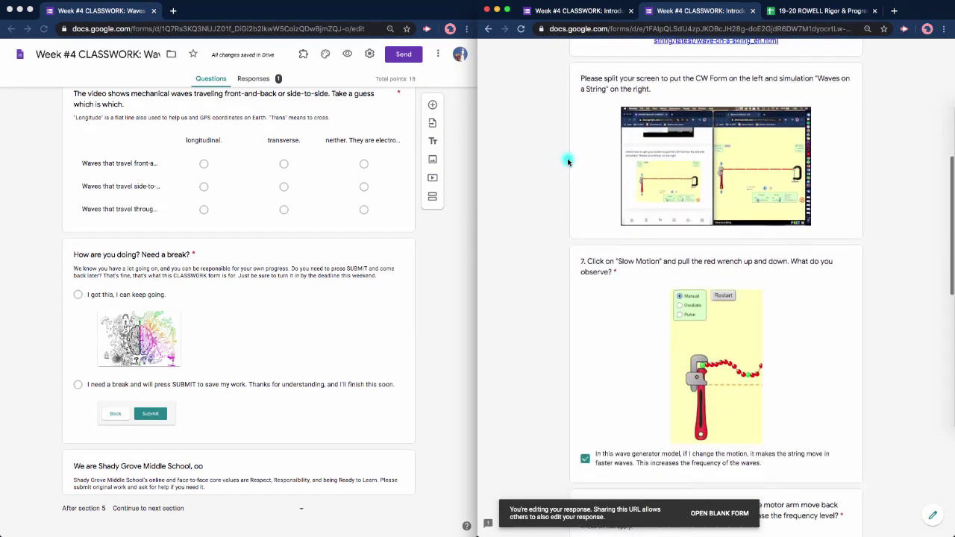
scroll(567, 161, "down", 5)
scroll(567, 161, "down", 4)
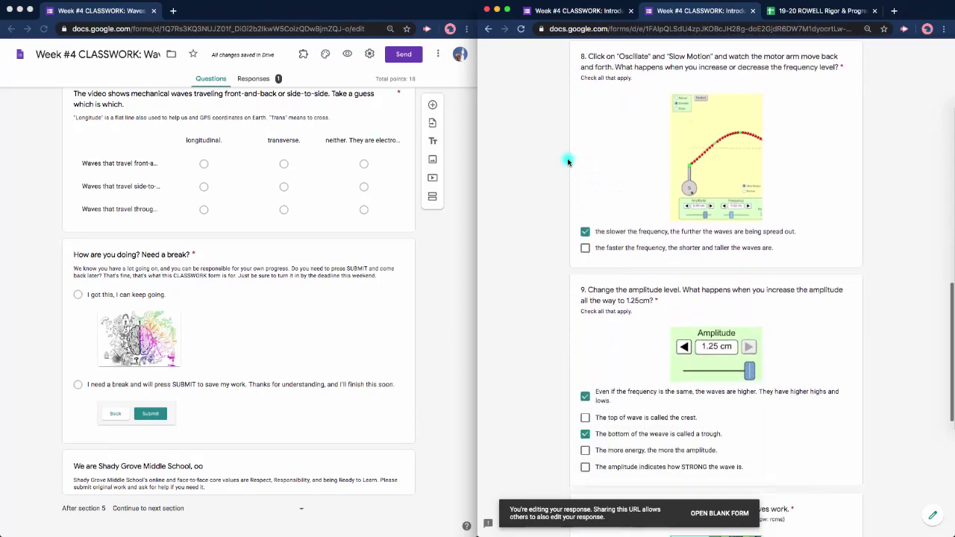
scroll(567, 161, "down", 3)
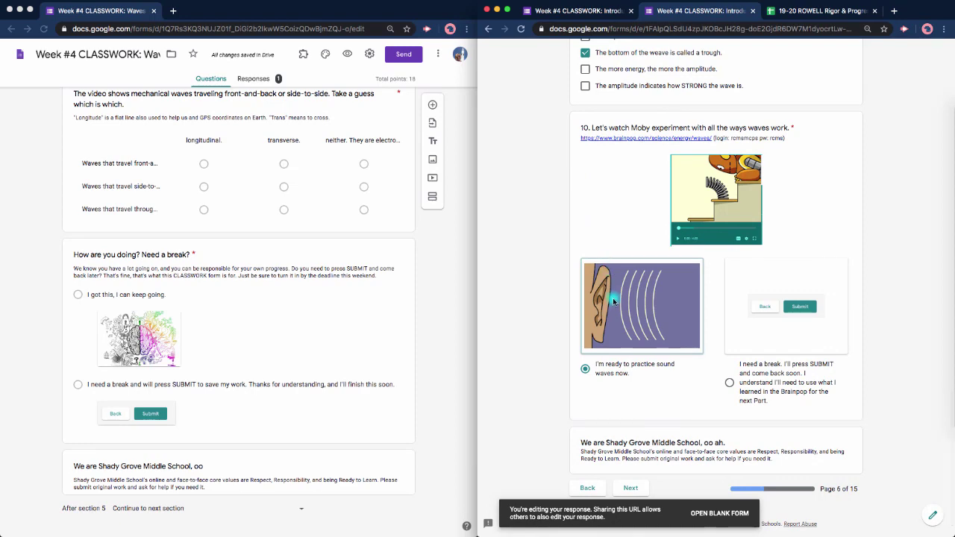
scroll(563, 290, "down", 1)
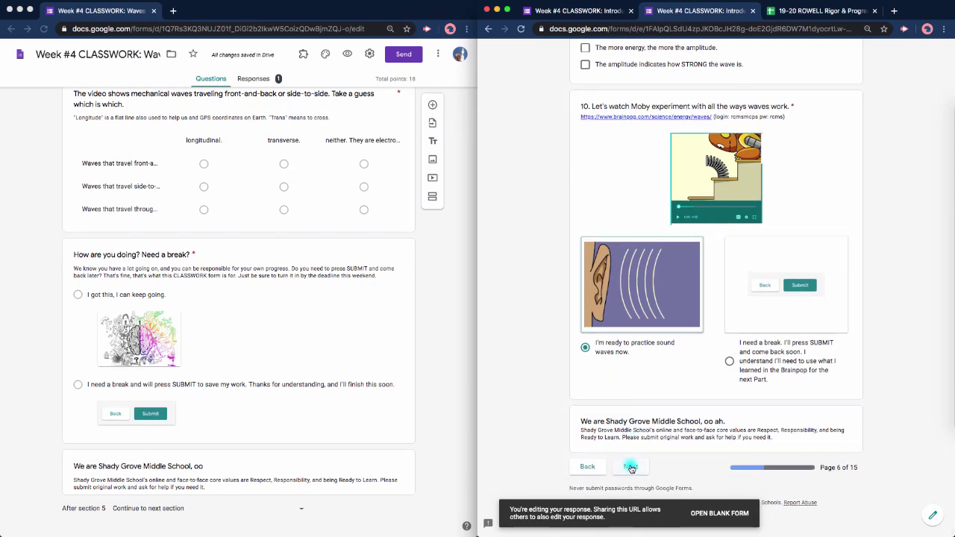
- Continue to Science Cafe (Part 3), review its optional Brainpop Make-a-Map activity and proceed to Part 4
scroll(545, 306, "down", 3)
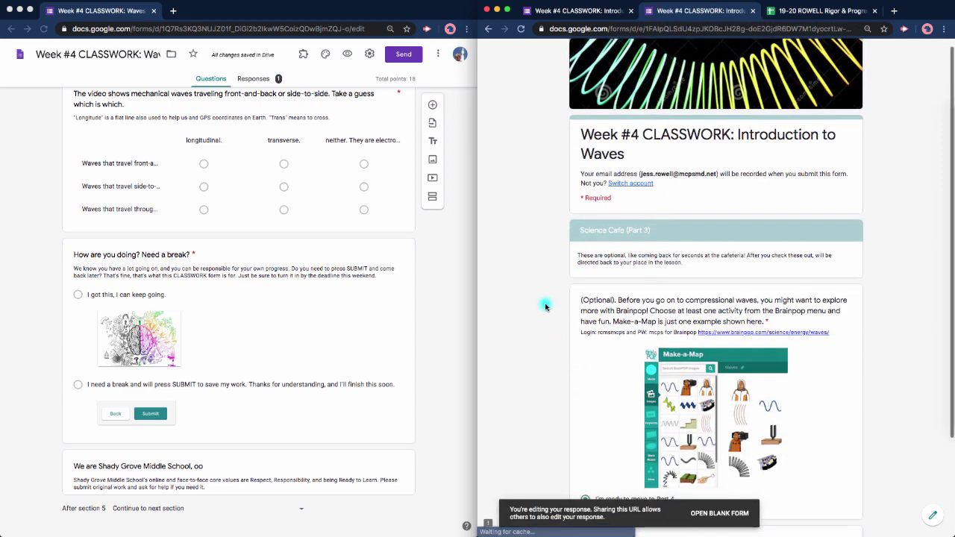
scroll(545, 306, "down", 2)
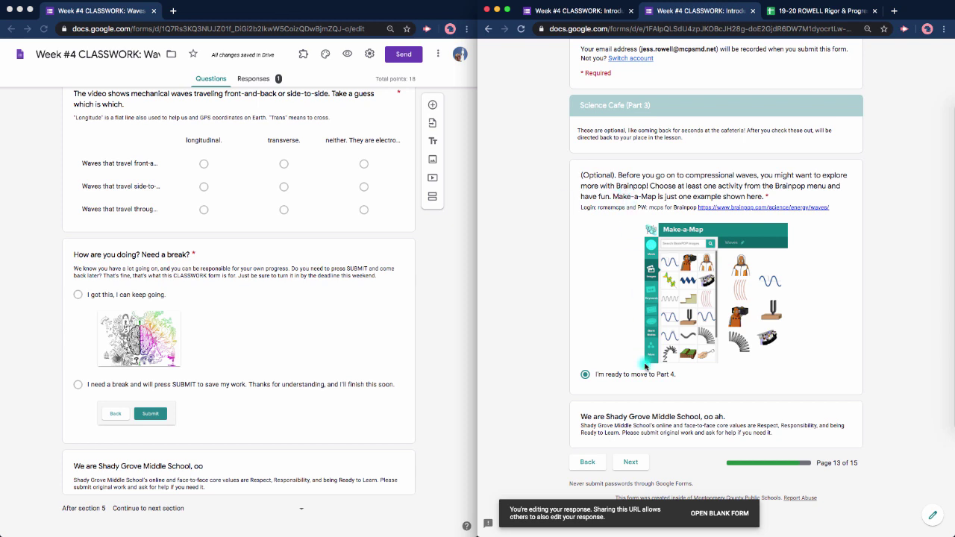
left_click(632, 463)
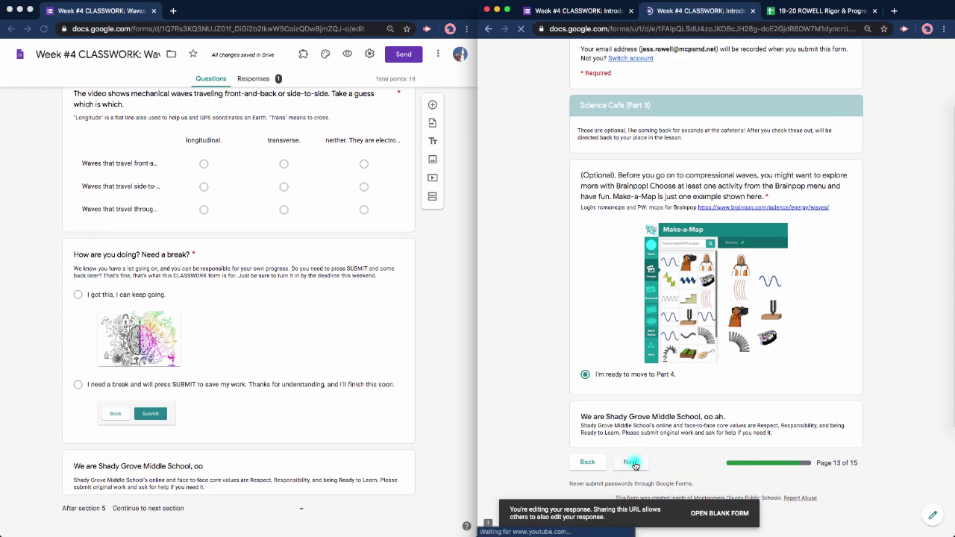
- Review Part 4: Investigating Wave Patterns, including the sound engineering video, questions 11 to 13 and the light technician option, and continue to Part 5
scroll(548, 300, "down", 3)
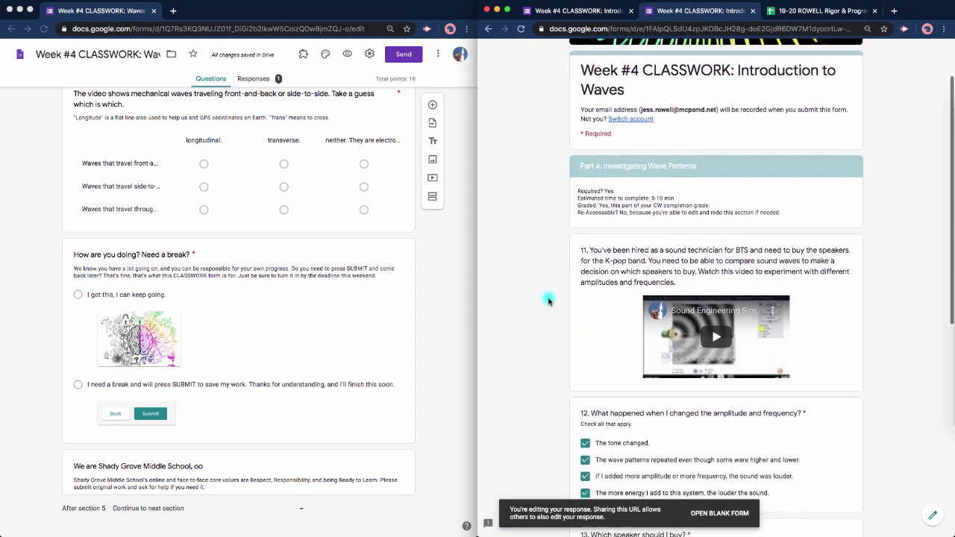
scroll(548, 301, "down", 2)
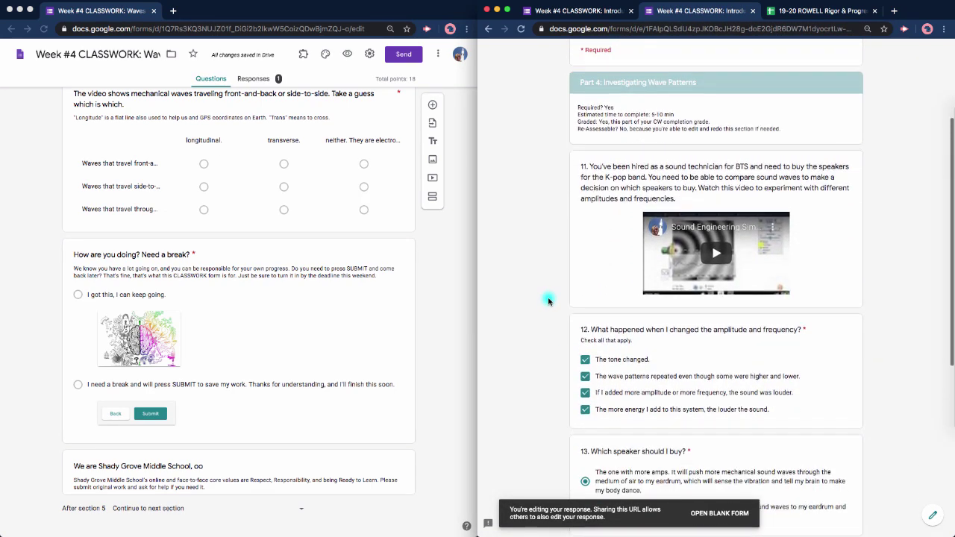
scroll(548, 301, "down", 1)
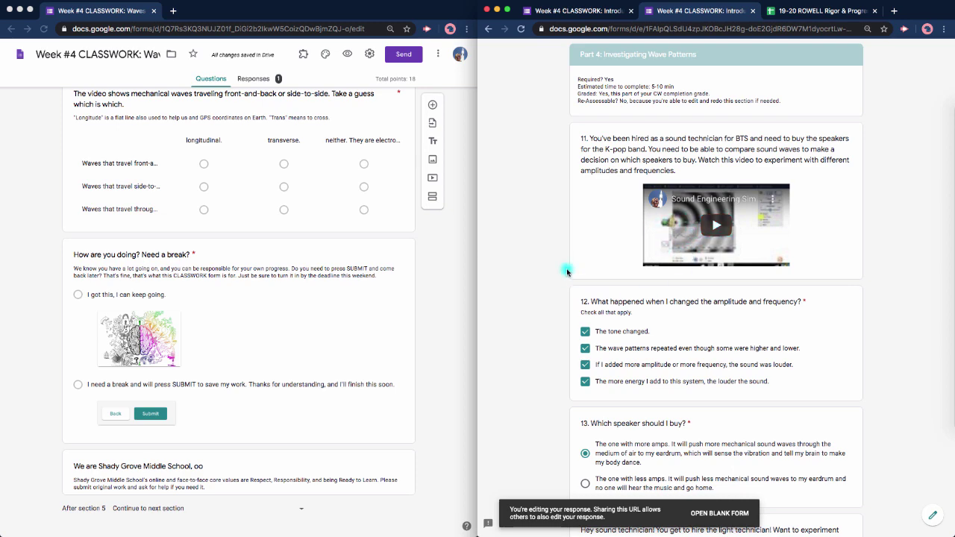
scroll(563, 265, "down", 2)
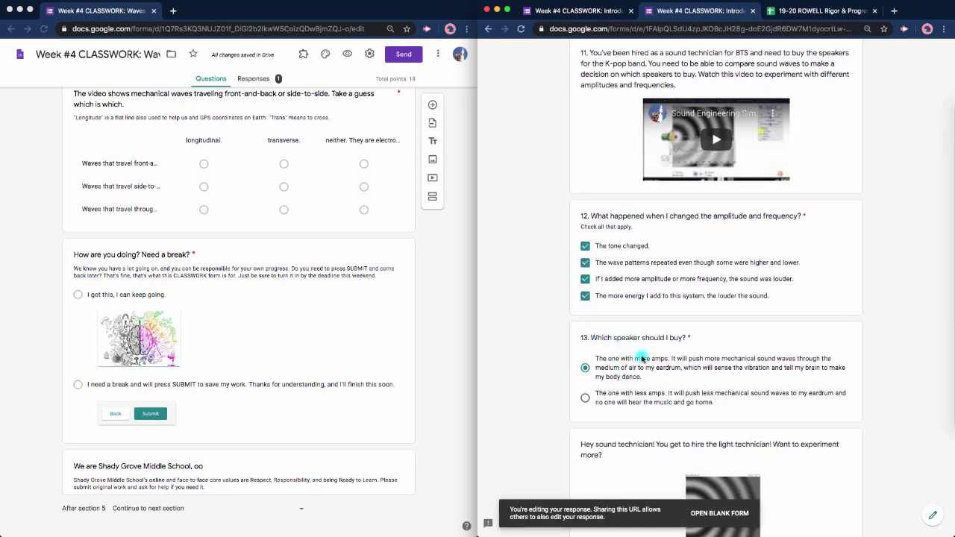
scroll(565, 314, "down", 1)
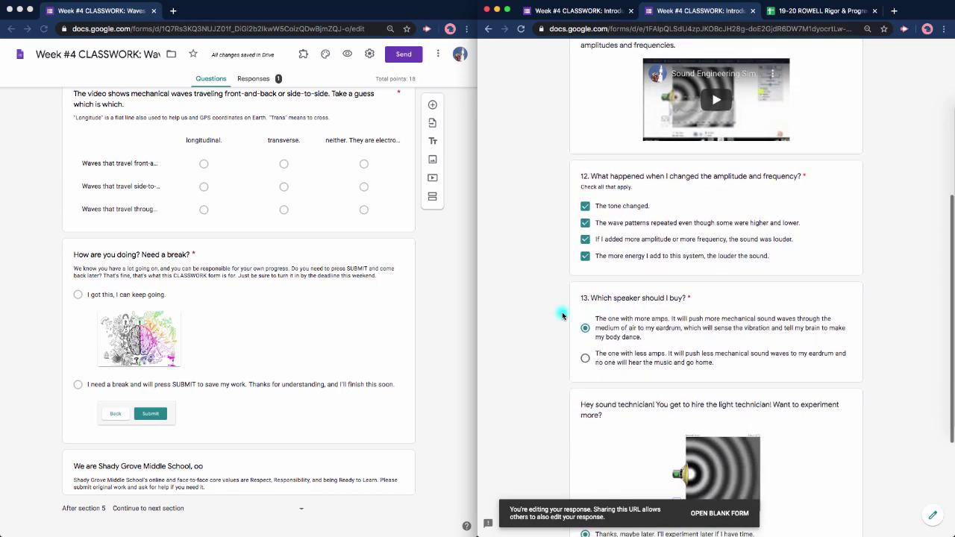
scroll(563, 314, "down", 4)
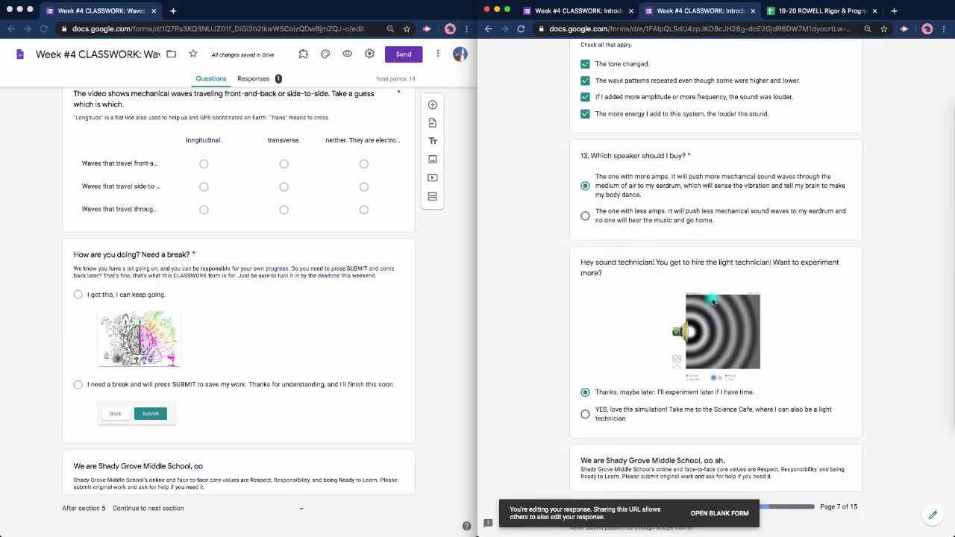
scroll(543, 267, "down", 1)
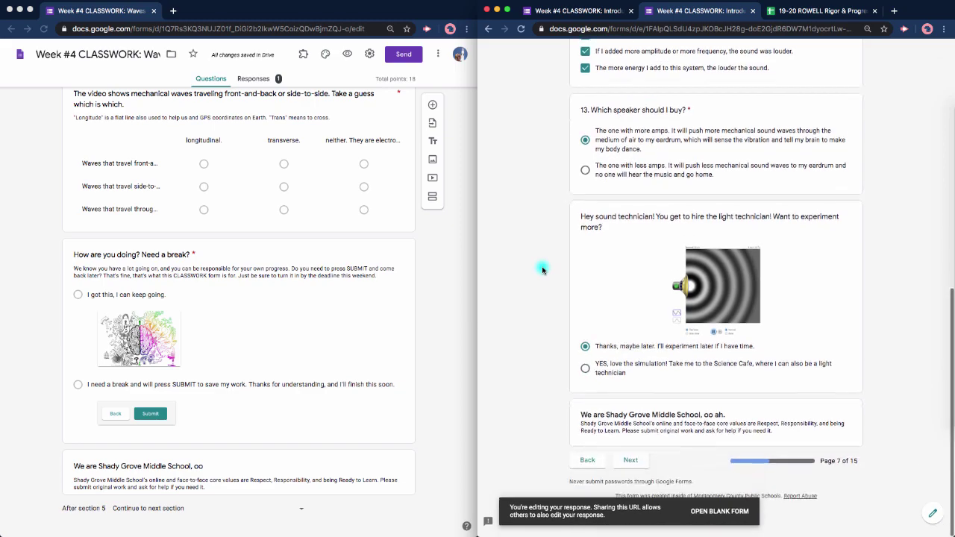
left_click(631, 463)
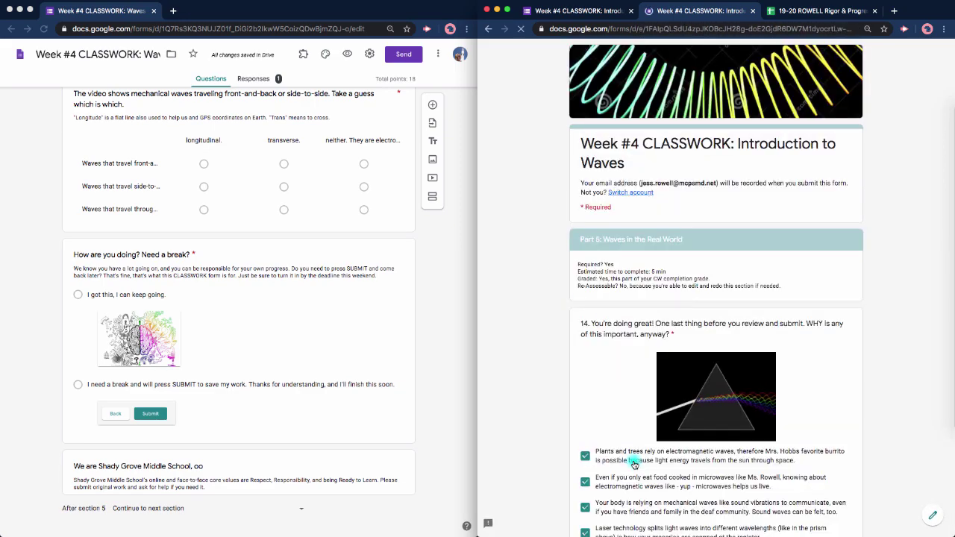
- Review Part 5: Waves in the Real World, including questions 14 to 17, the "Catch a Wave" activity and the Richard Feyman note
scroll(545, 258, "down", 1)
scroll(546, 258, "down", 4)
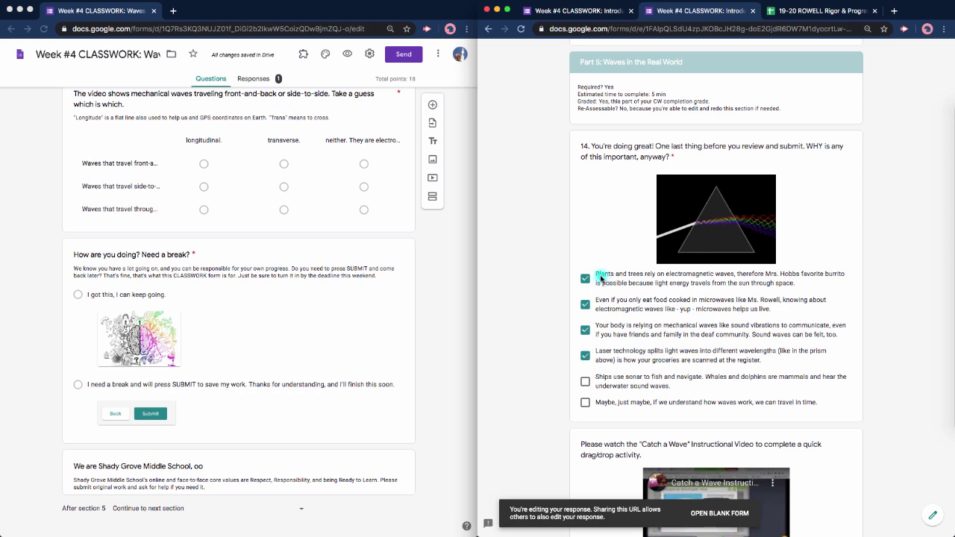
scroll(534, 316, "down", 6)
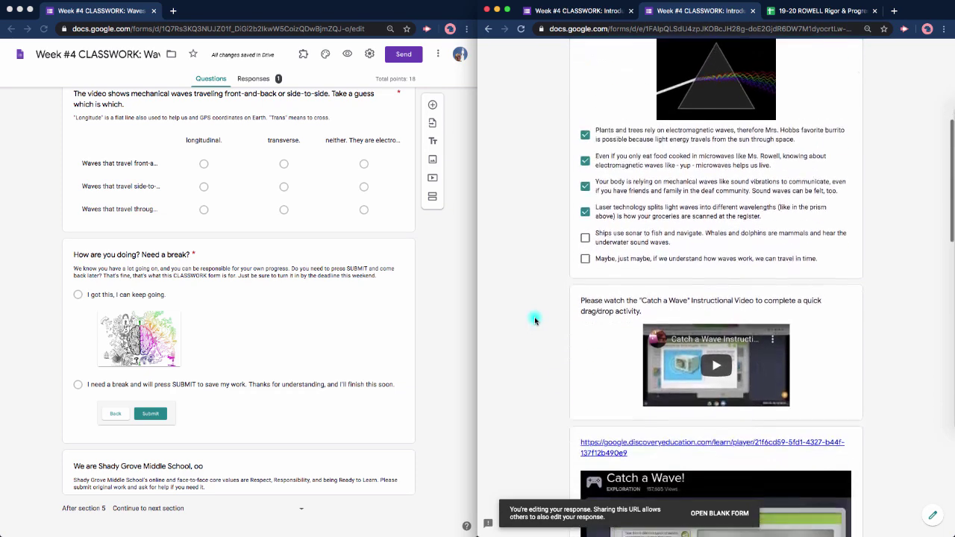
scroll(534, 316, "down", 10)
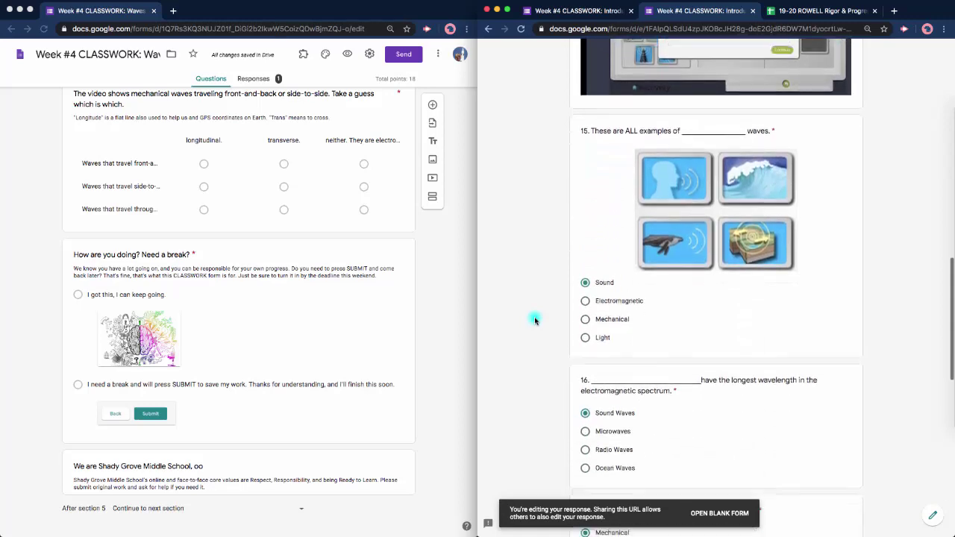
scroll(534, 319, "down", 2)
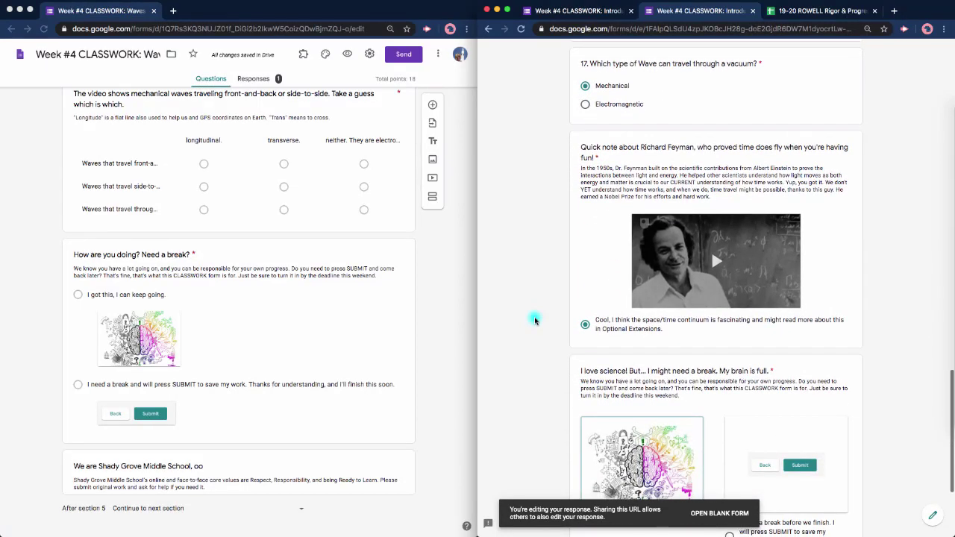
scroll(559, 224, "down", 1)
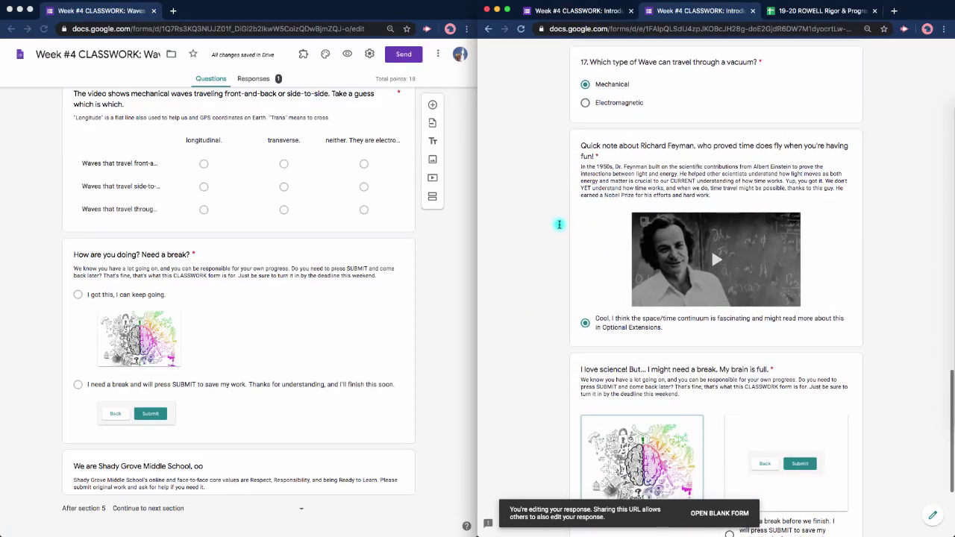
- Review the break choice at the end of Part 5 and continue to the next page of the form
scroll(558, 225, "down", 1)
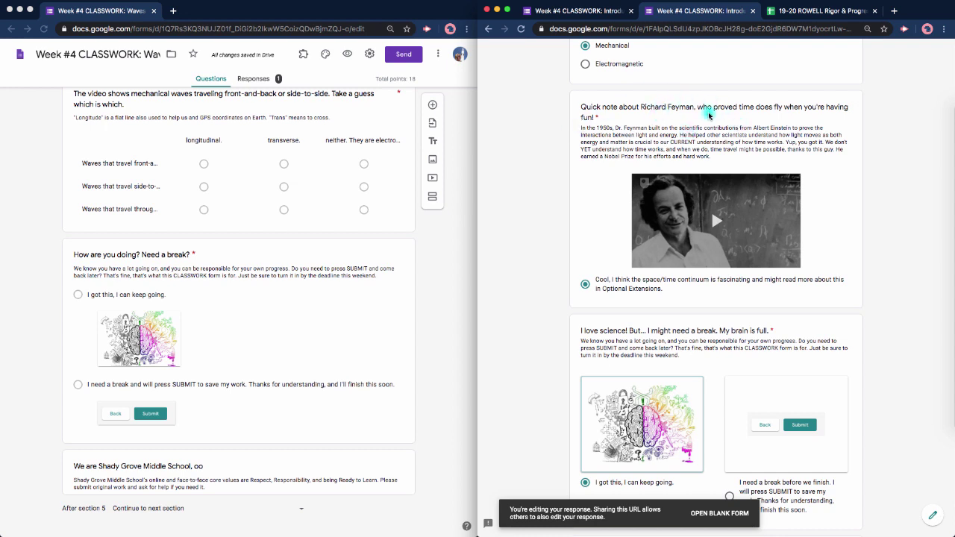
scroll(564, 158, "down", 1)
scroll(563, 158, "down", 3)
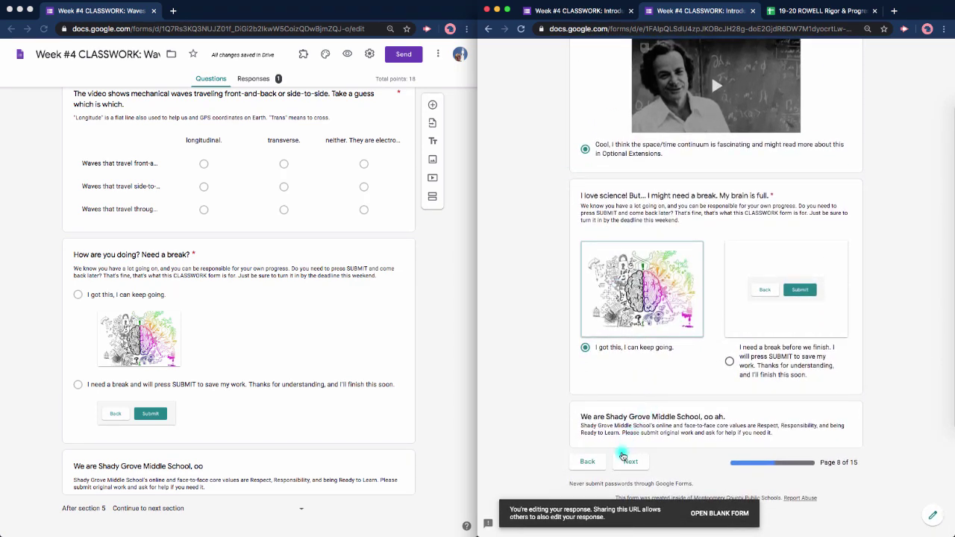
left_click(625, 461)
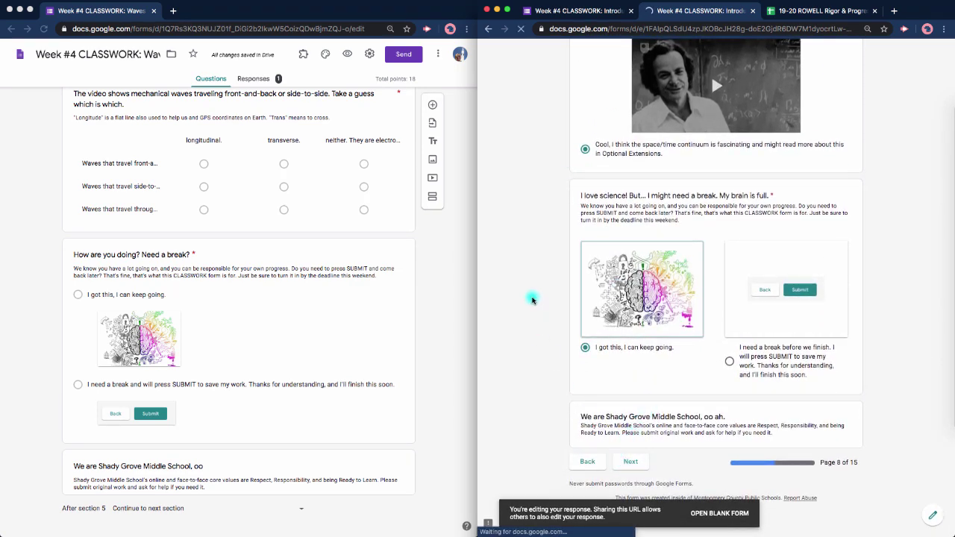
- Review questions 18 to 20 on wave media, wave types and wave comparison, plus the content and format feedback questions
scroll(533, 299, "down", 3)
scroll(533, 299, "down", 5)
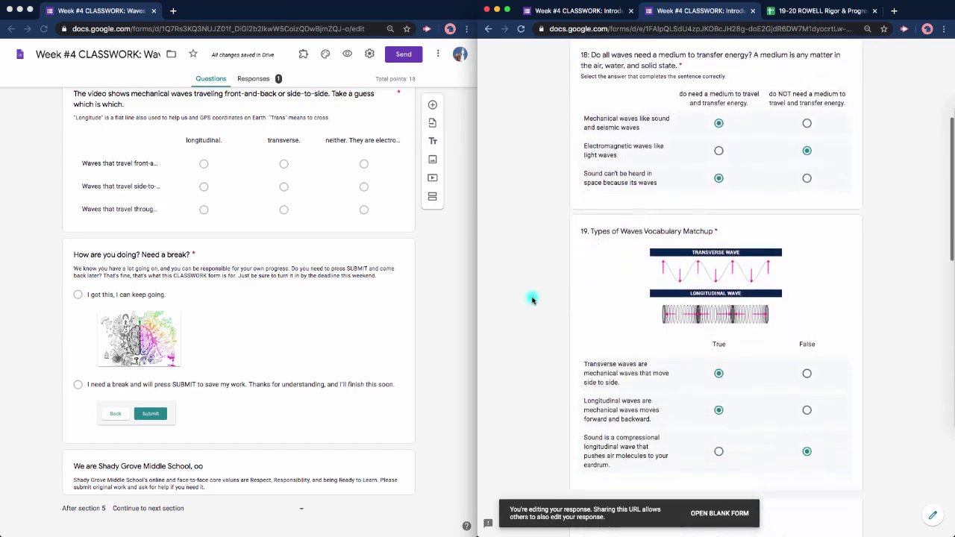
scroll(532, 299, "up", 2)
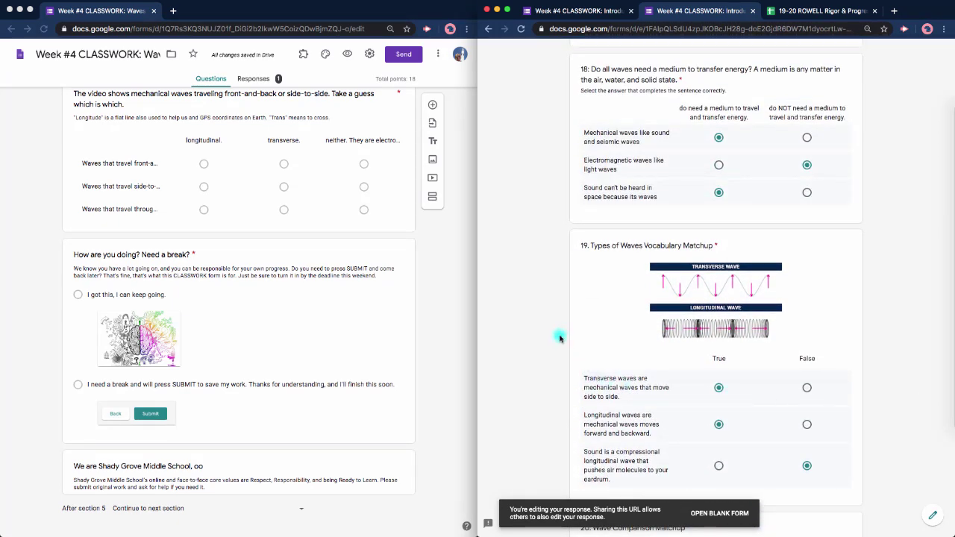
scroll(560, 338, "down", 5)
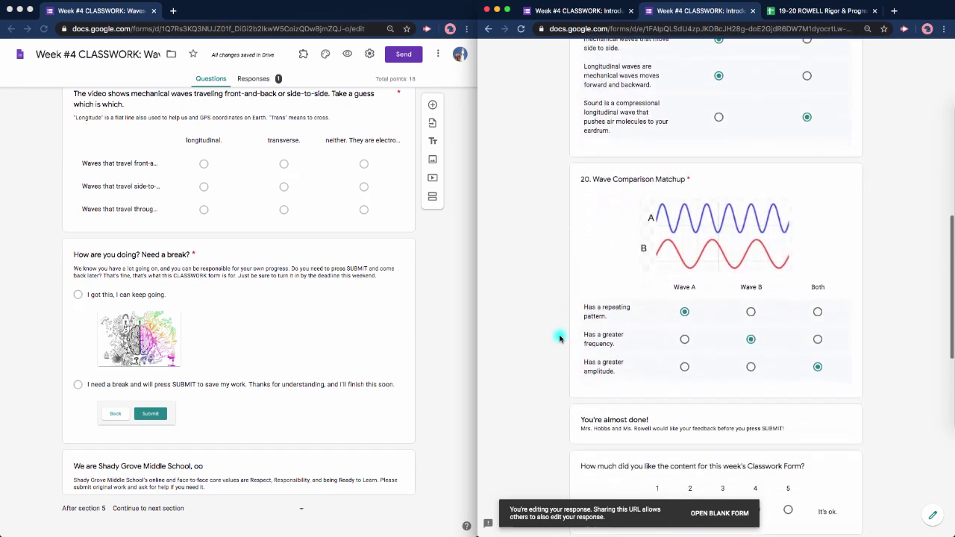
scroll(559, 338, "down", 6)
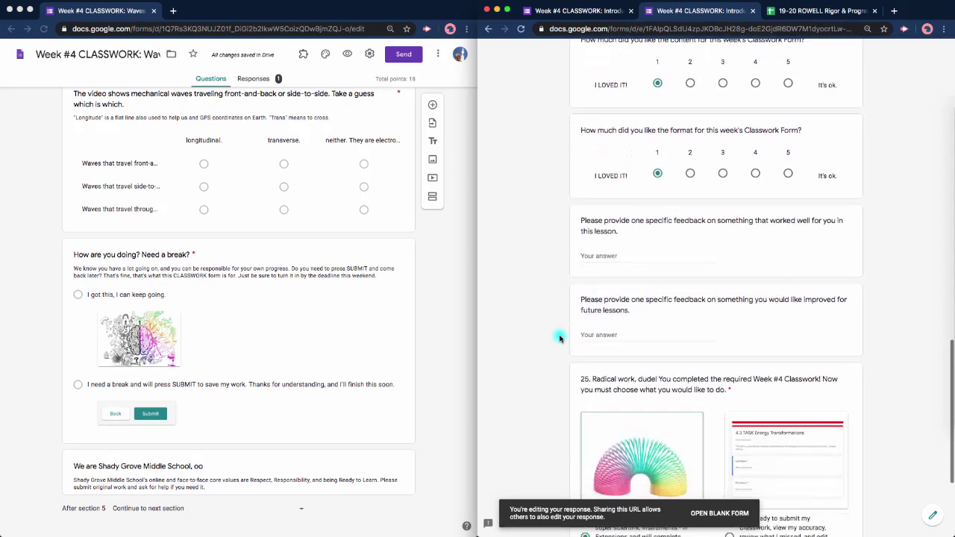
- Choose the option to play with toys in Extensions for question 25 and continue to Part 7: Optional Extensions
scroll(559, 337, "down", 3)
left_click(584, 356)
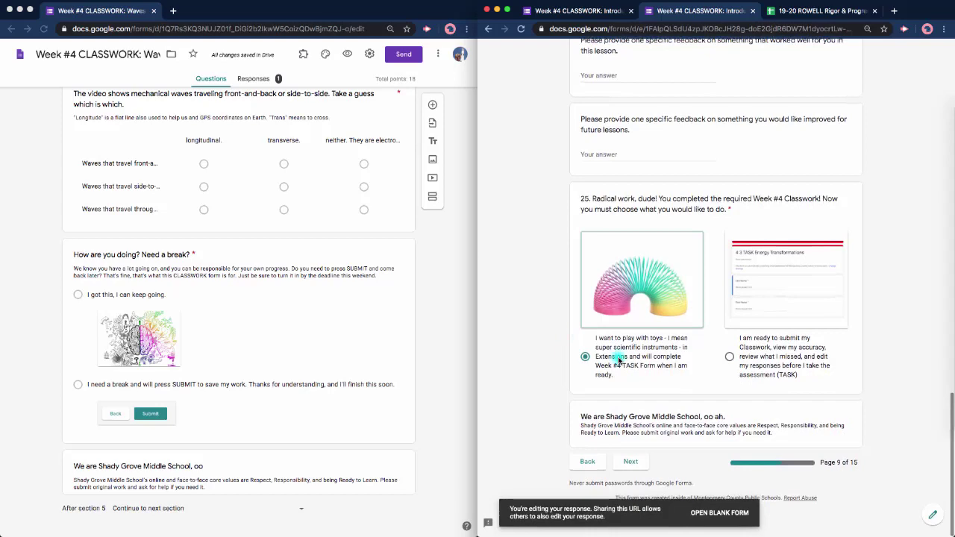
left_click(630, 463)
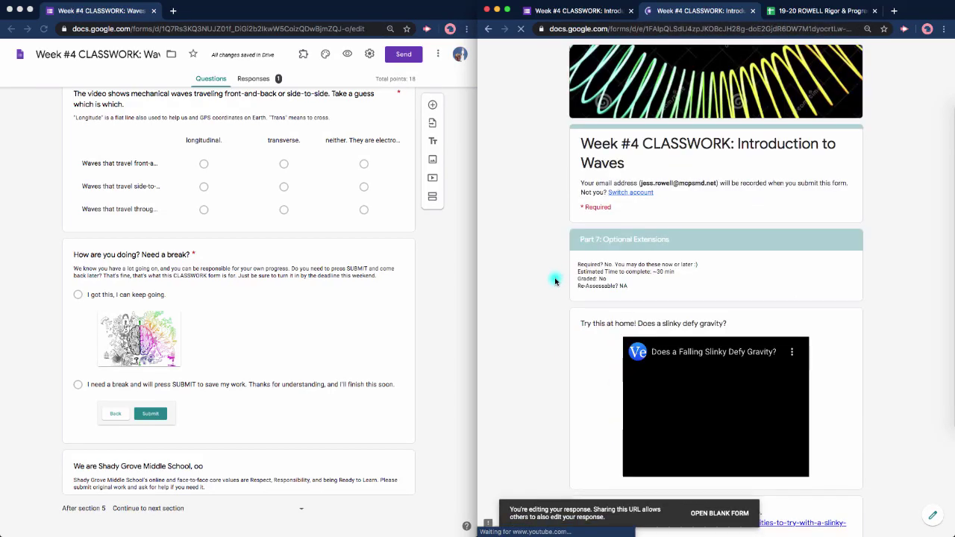
- Review Part 7: Optional Extensions, from the slinky experiments through the butterfly, Feynman and Electromagnetic Spectrum items, and return to its start
scroll(555, 281, "down", 4)
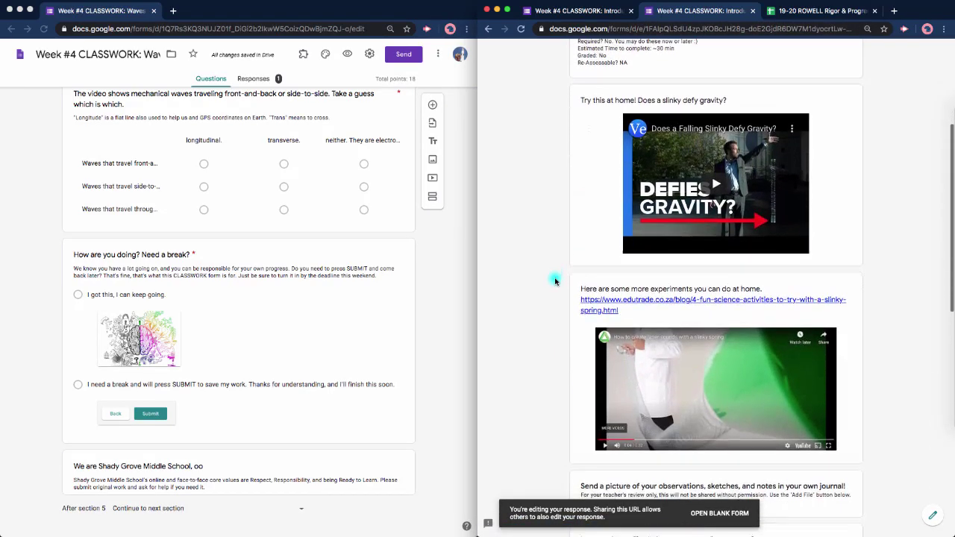
scroll(555, 280, "down", 5)
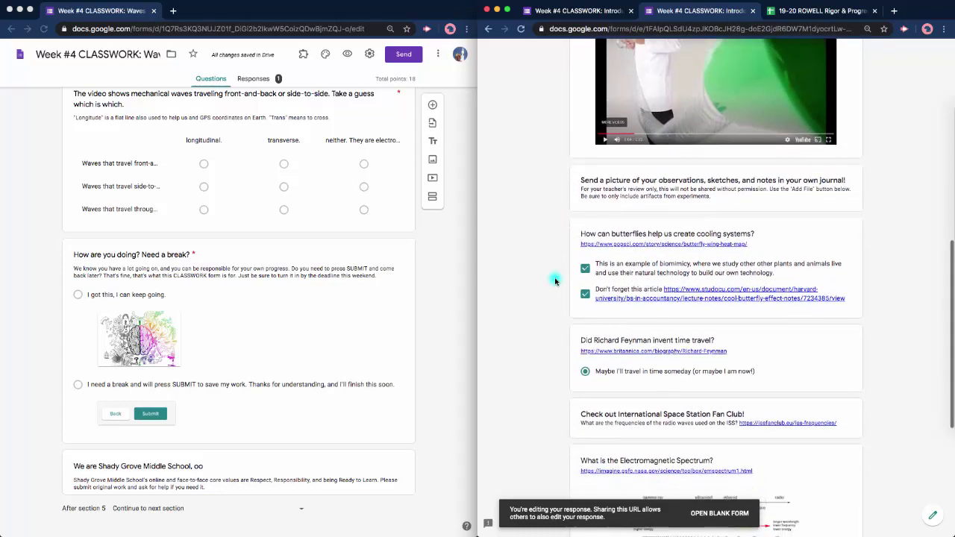
scroll(555, 280, "down", 5)
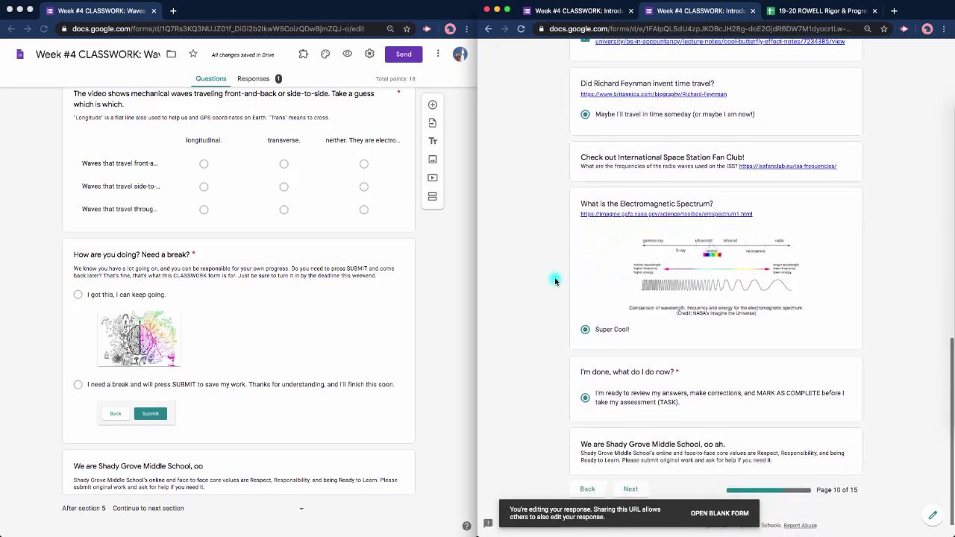
scroll(555, 280, "up", 15)
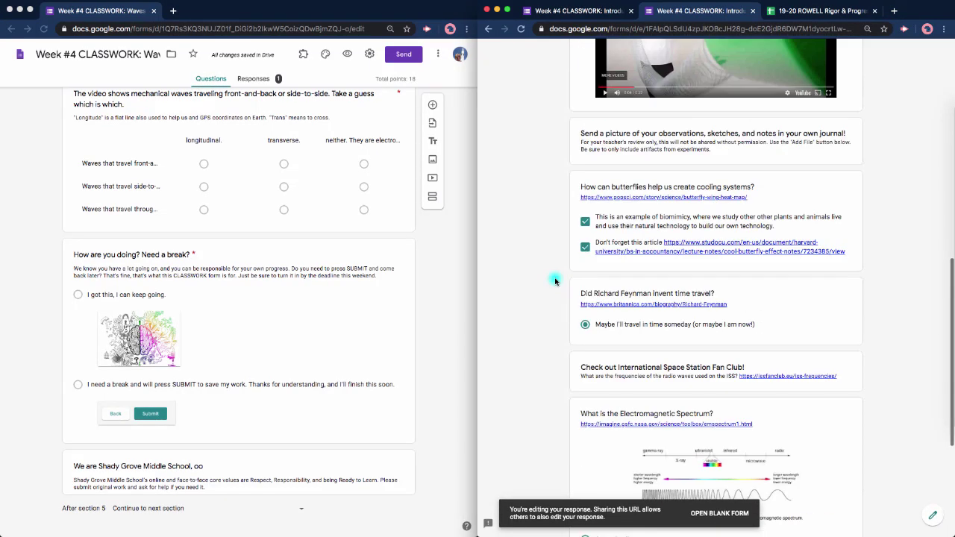
- View the form's collected responses in the editor by individual and by question, and return to the summary
left_click(246, 81)
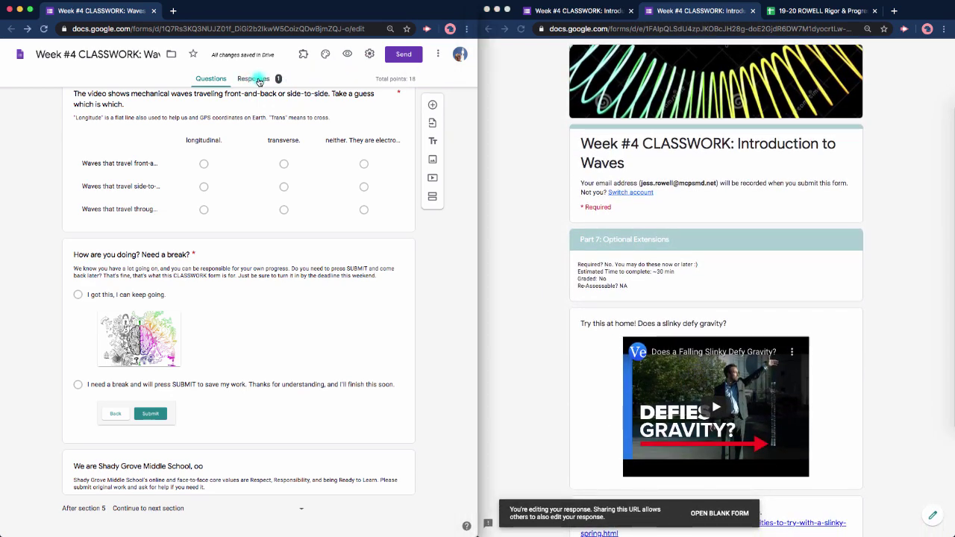
left_click(259, 80)
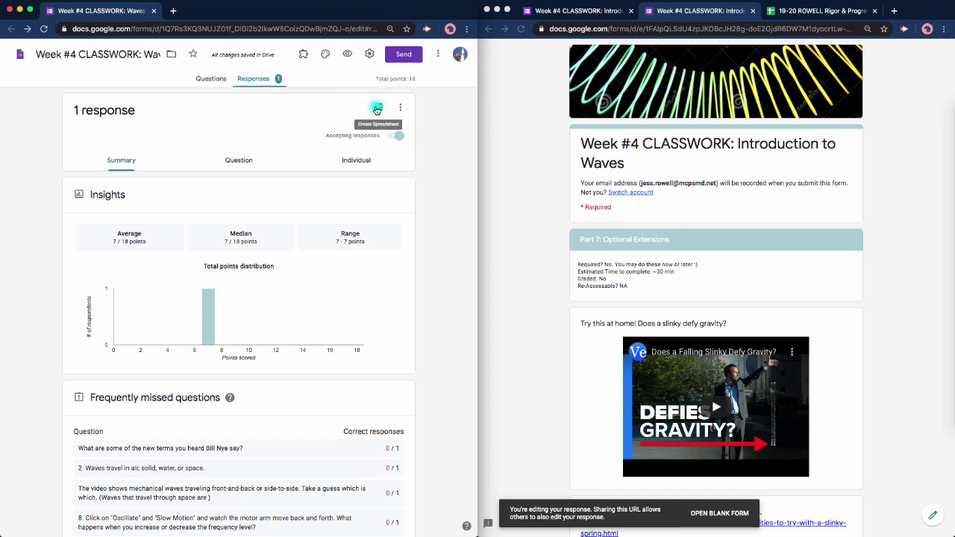
left_click(345, 164)
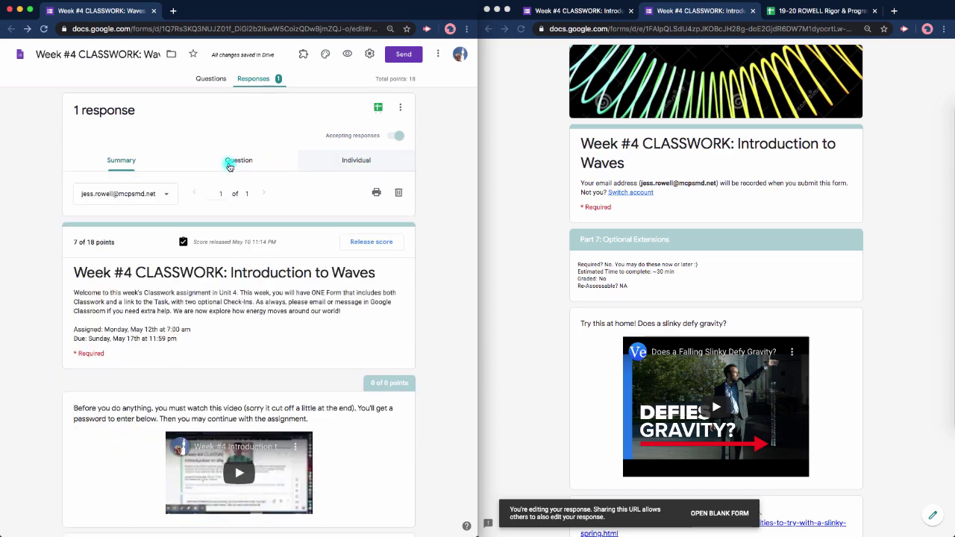
left_click(229, 166)
left_click(123, 161)
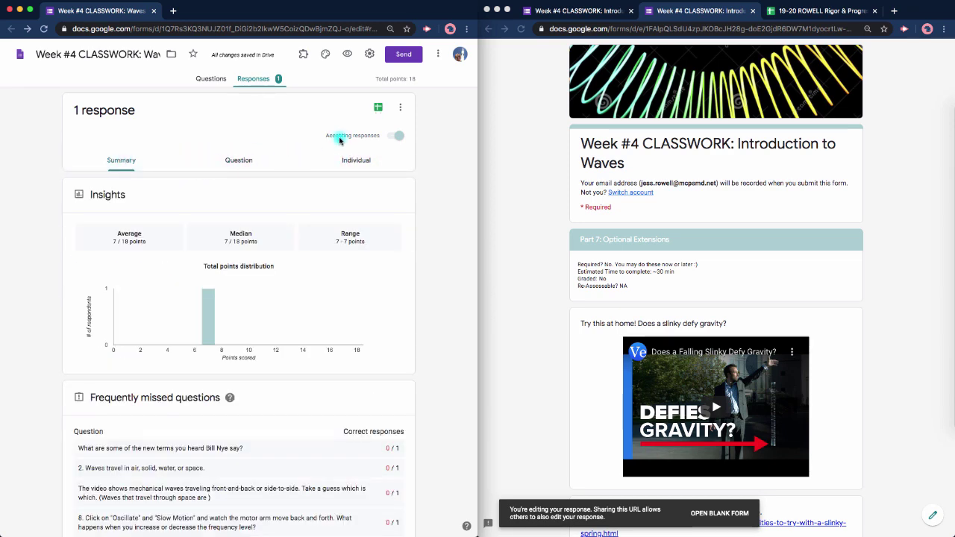
- Send the form's responses to the existing Rigor & Progress (Data Chats) spreadsheet
left_click(379, 109)
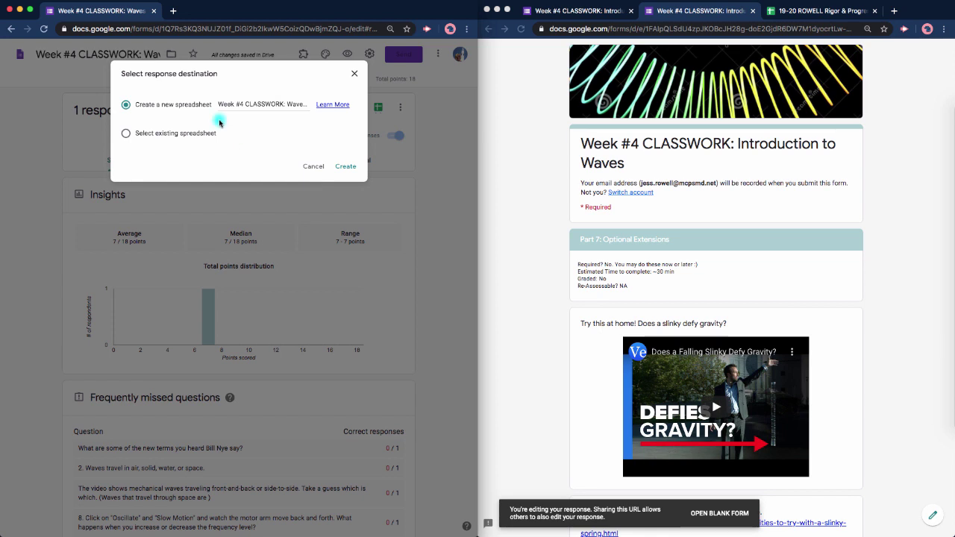
left_click(126, 135)
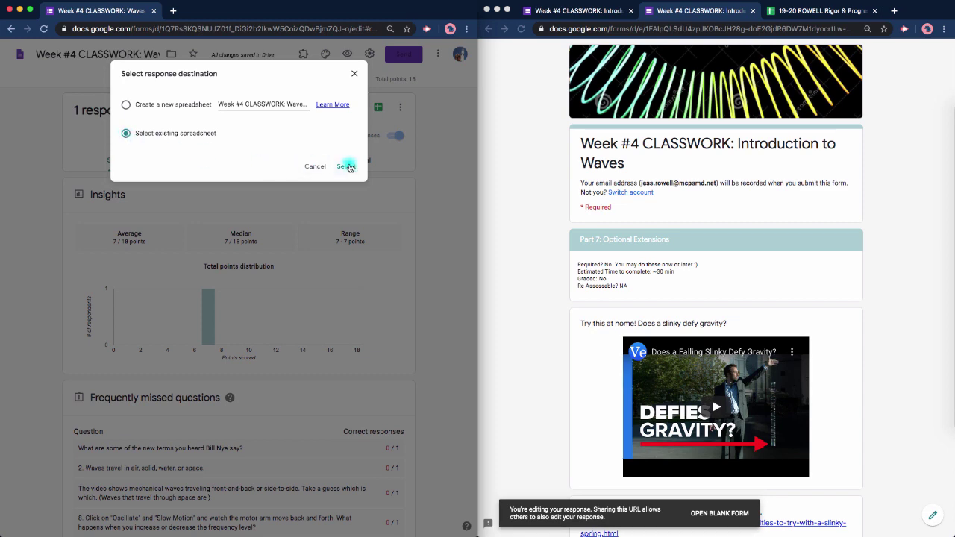
left_click(347, 166)
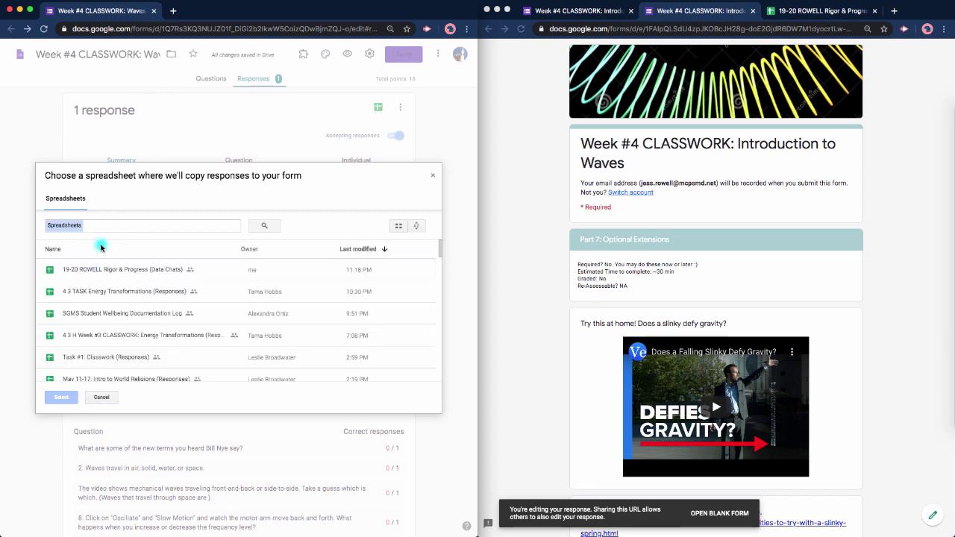
left_click(78, 270)
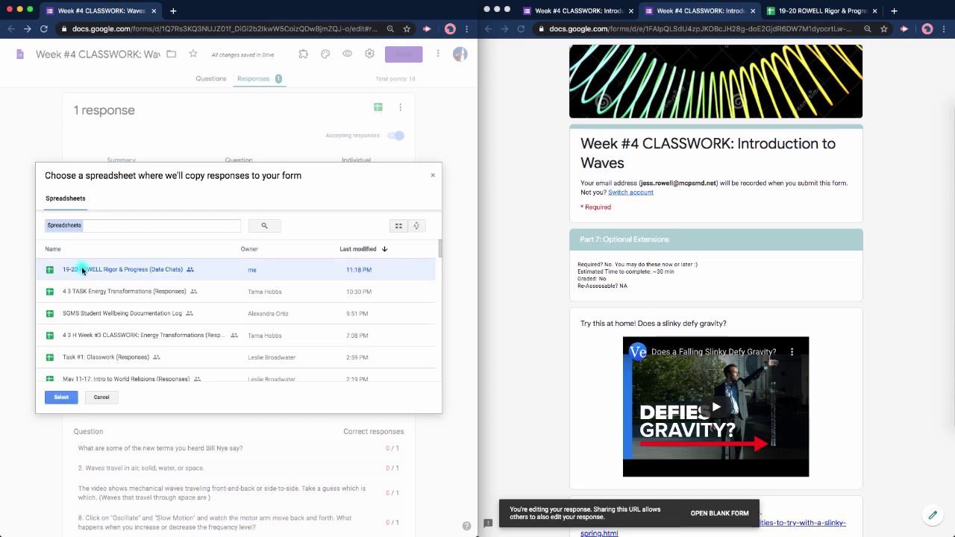
left_click(59, 397)
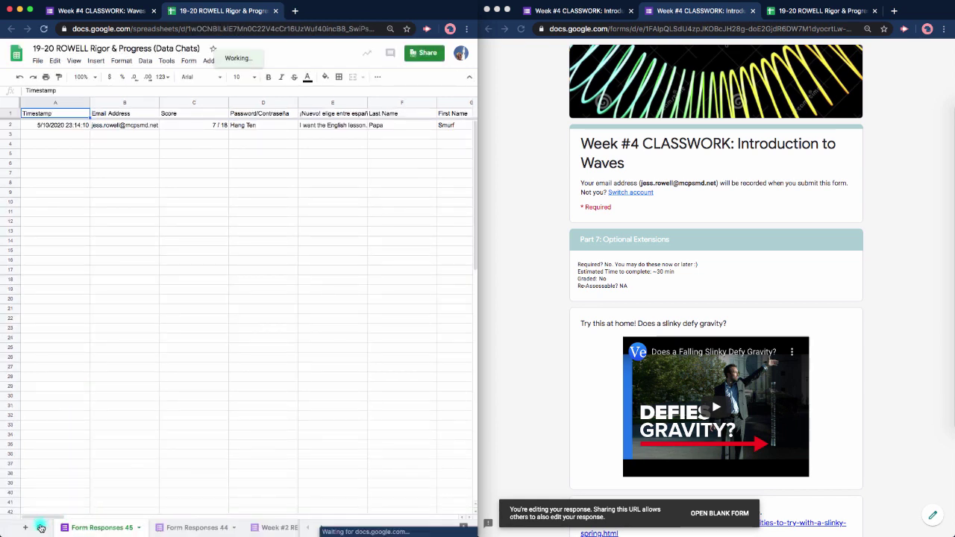
- Open the Week #2 TASK (MASTER) sheet and examine its color-coded response rows, including rows 9 and 10 and the Score column
left_click(40, 528)
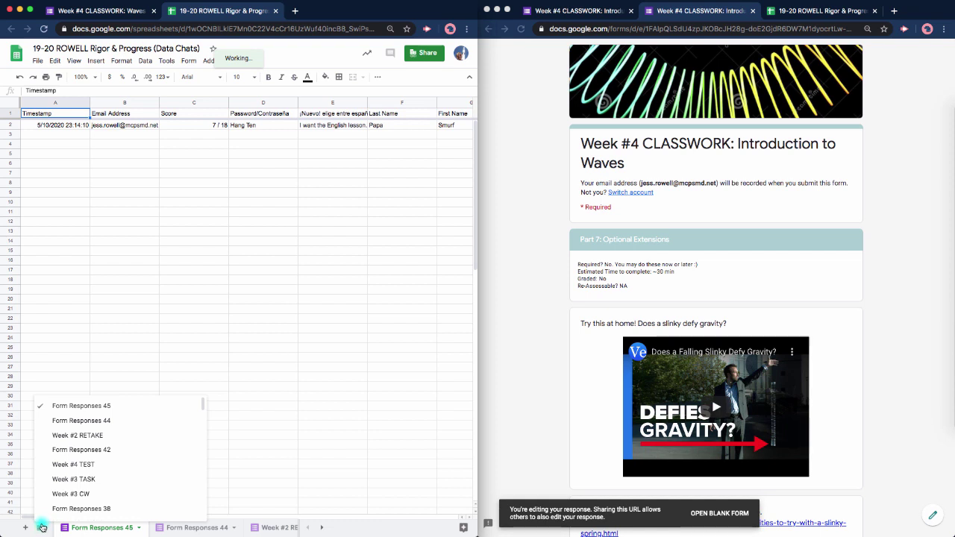
scroll(54, 437, "down", 5)
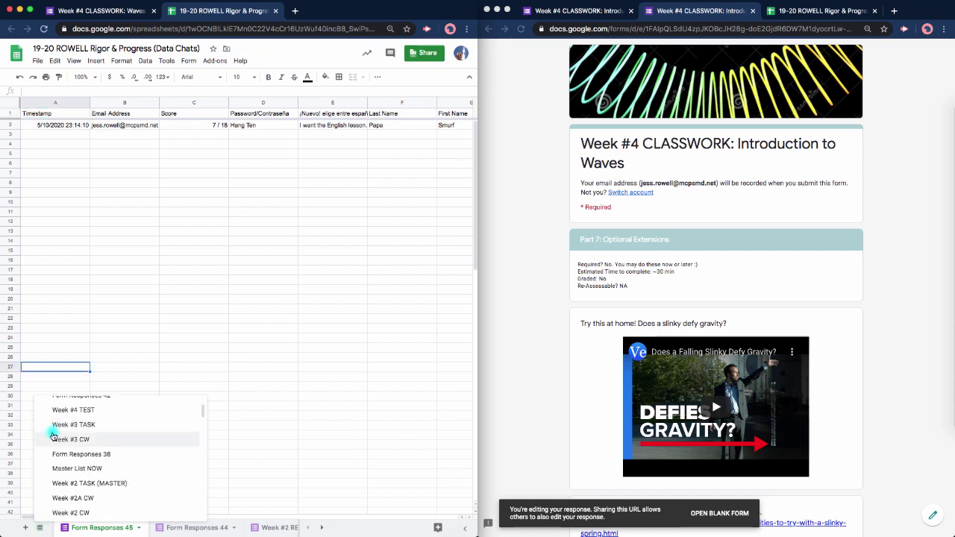
scroll(54, 437, "down", 1)
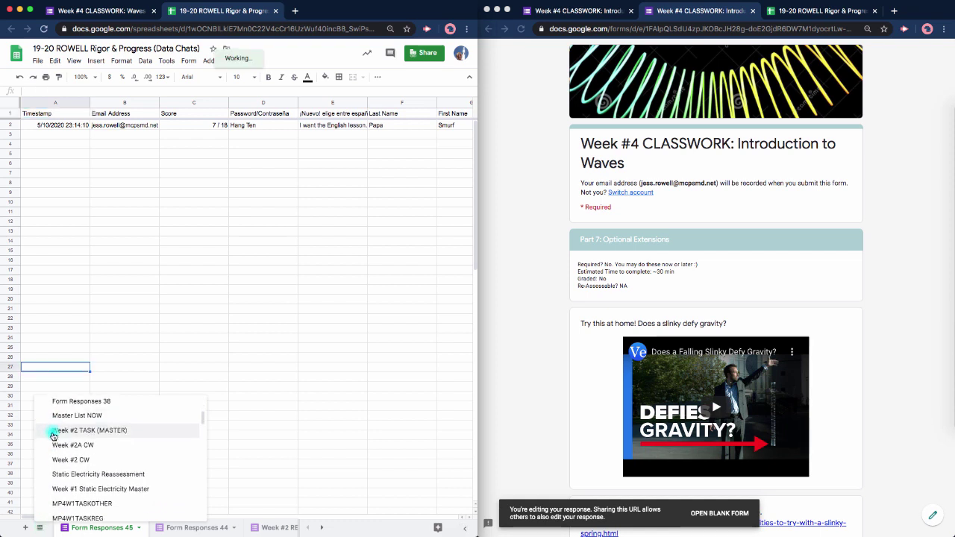
left_click(67, 431)
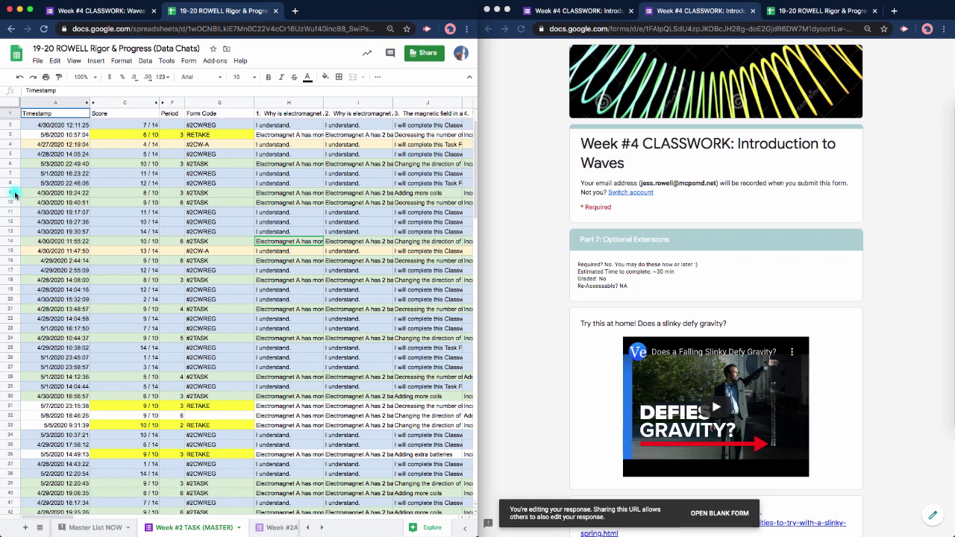
left_click_drag(15, 194, 14, 198)
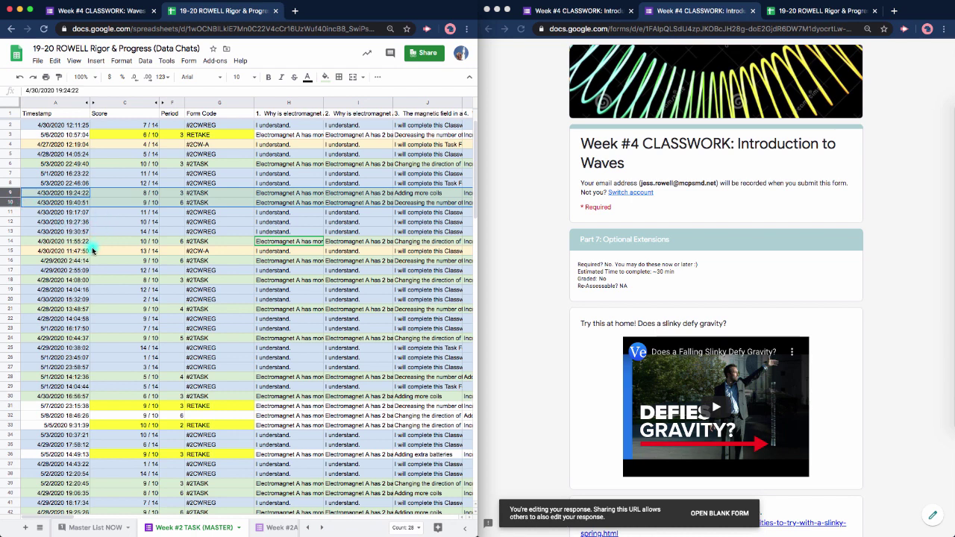
left_click(117, 224)
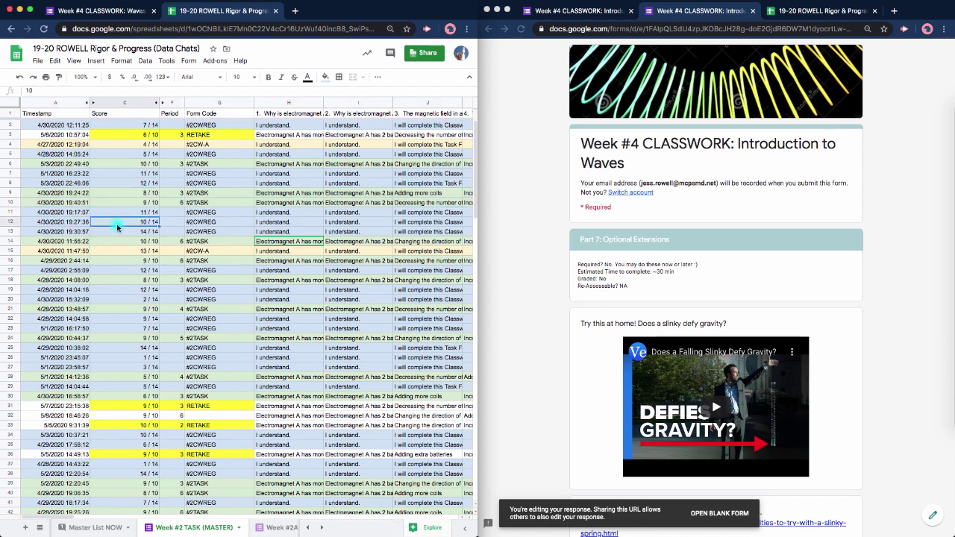
- Return to the classwork form's questions in the editor and review the introduction, video and password question in Section 1
left_click(85, 12)
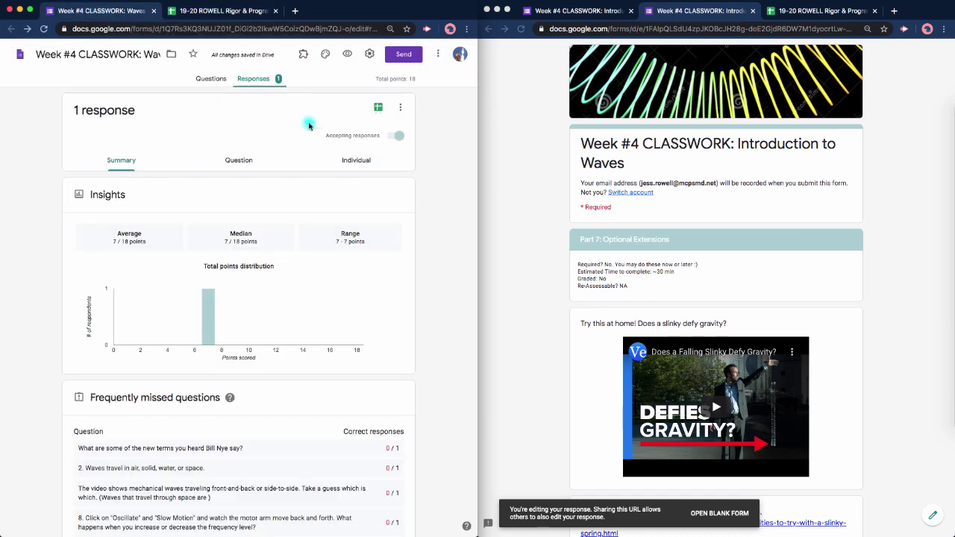
scroll(418, 172, "down", 1)
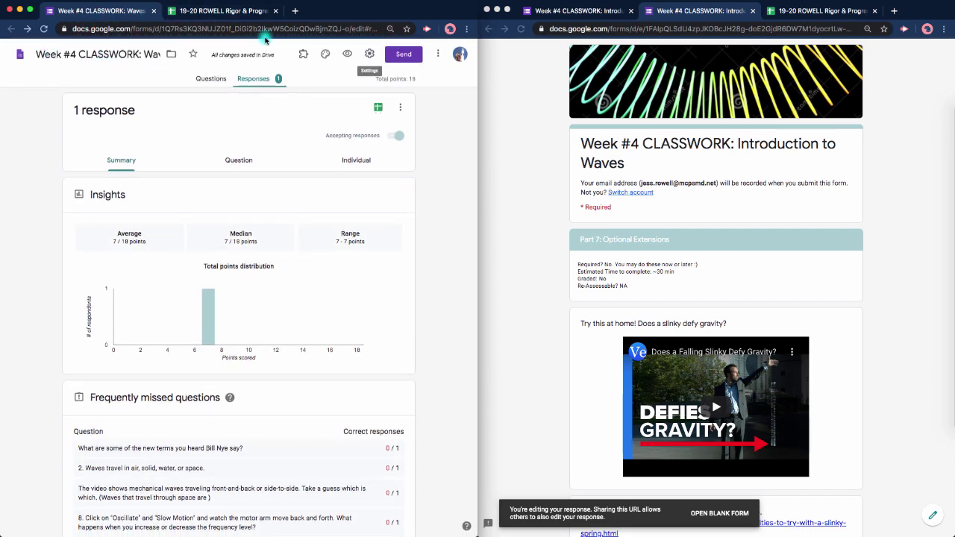
left_click(211, 80)
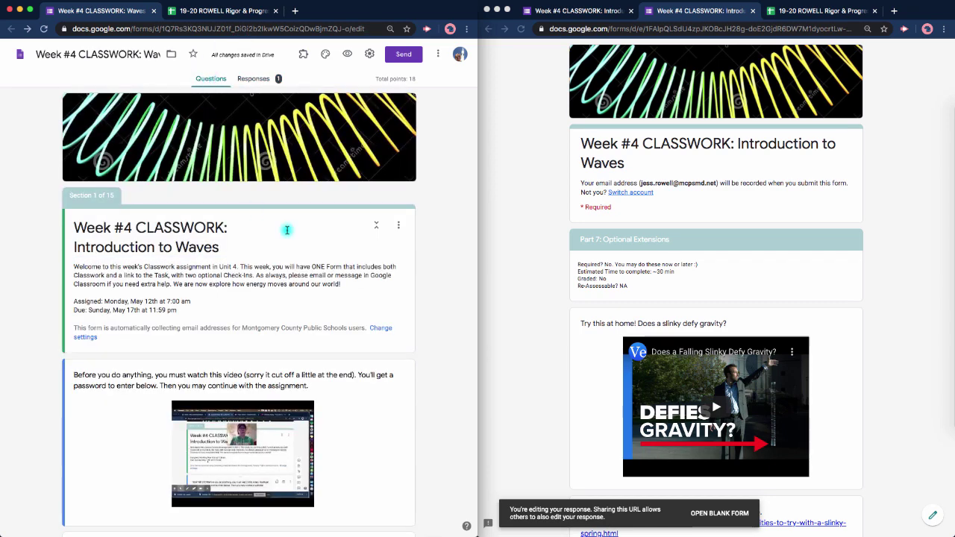
scroll(414, 195, "down", 1)
scroll(414, 197, "down", 2)
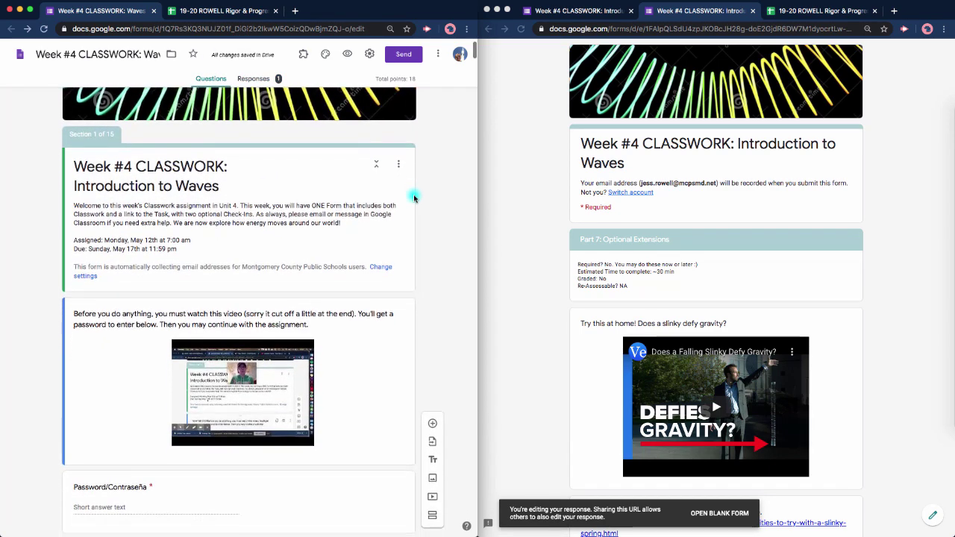